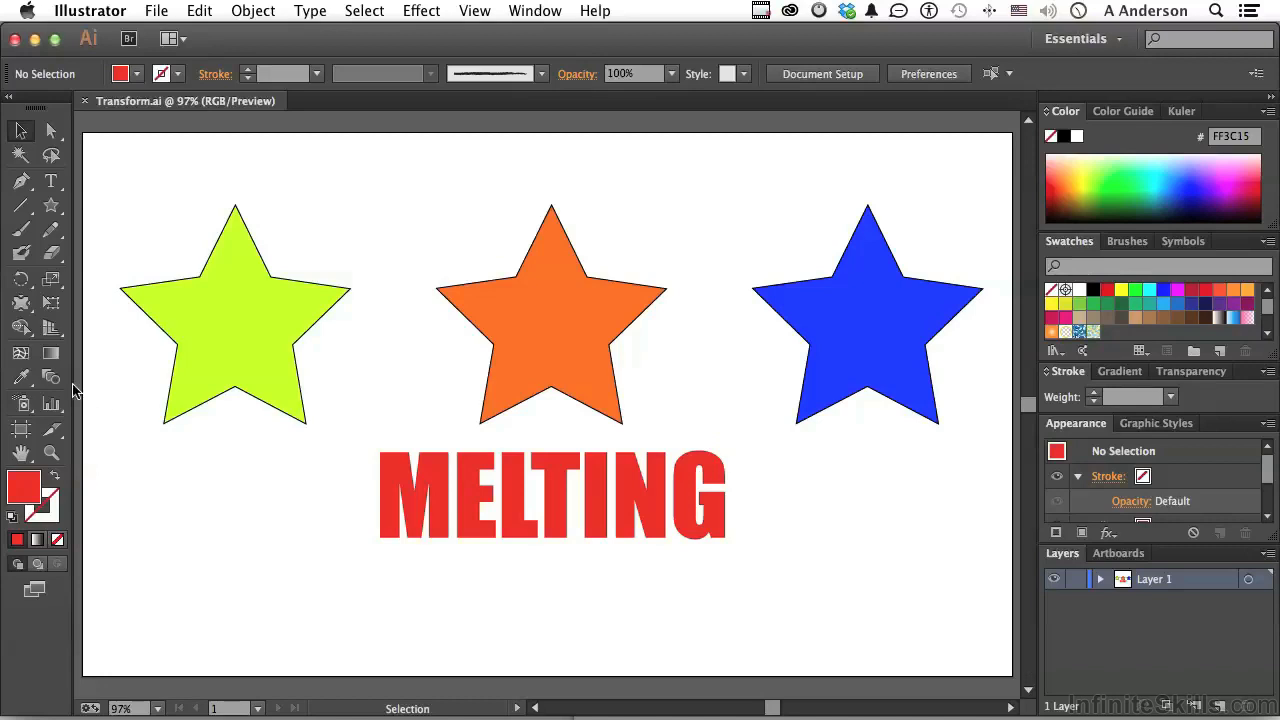
# Tear off the liquify tools as a floating panel and place it between the green and orange stars, near the artboard's upper edge.
pyautogui.click(24, 303)
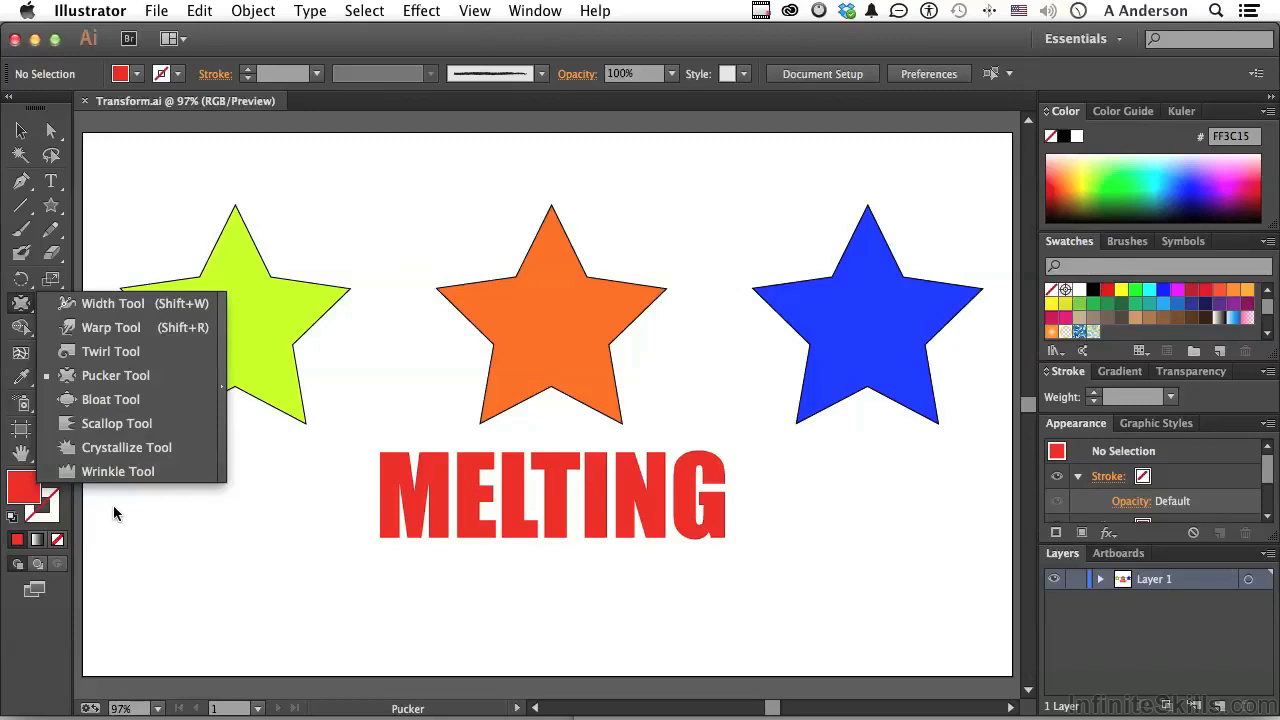
pyautogui.moveTo(230, 395); pyautogui.dragTo(226, 387)
pyautogui.moveTo(200, 317)
pyautogui.mouseDown()
pyautogui.moveTo(246, 322)
pyautogui.moveTo(475, 153)
pyautogui.mouseUp()
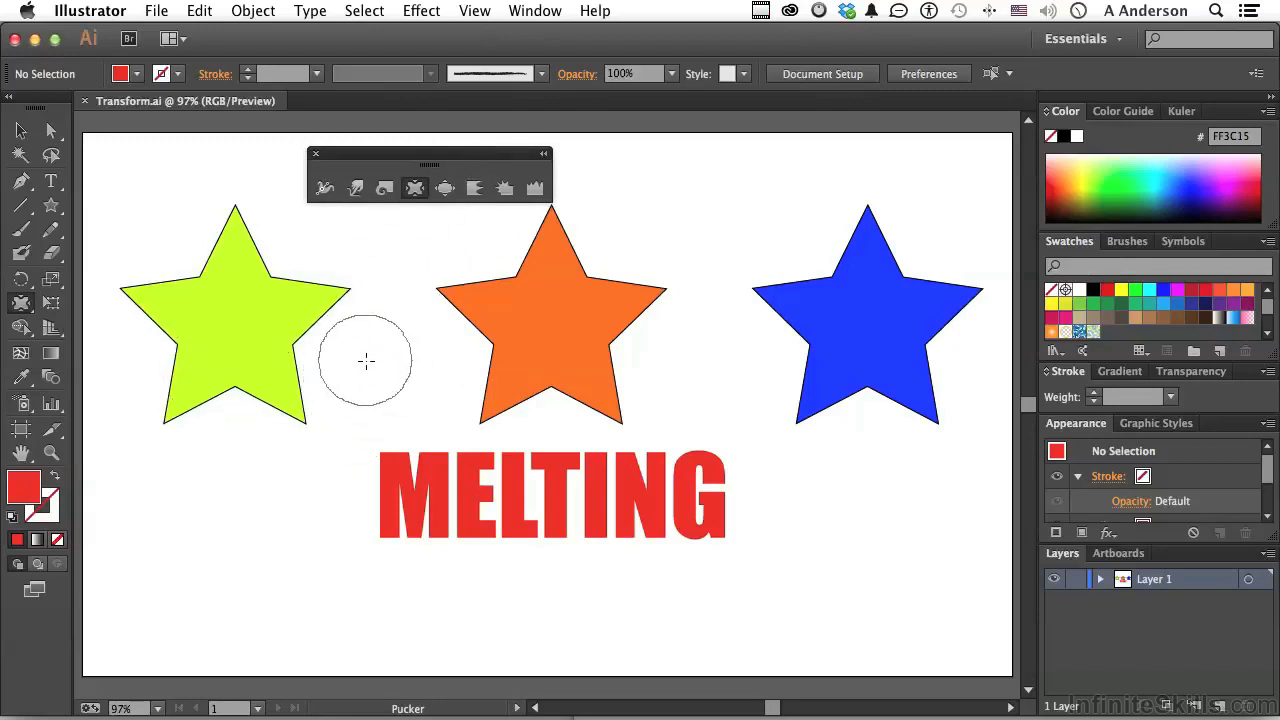
# Try the Width tool on the two upper-right edges of the green star, widening the outline into tapered black strokes.
pyautogui.click(324, 192)
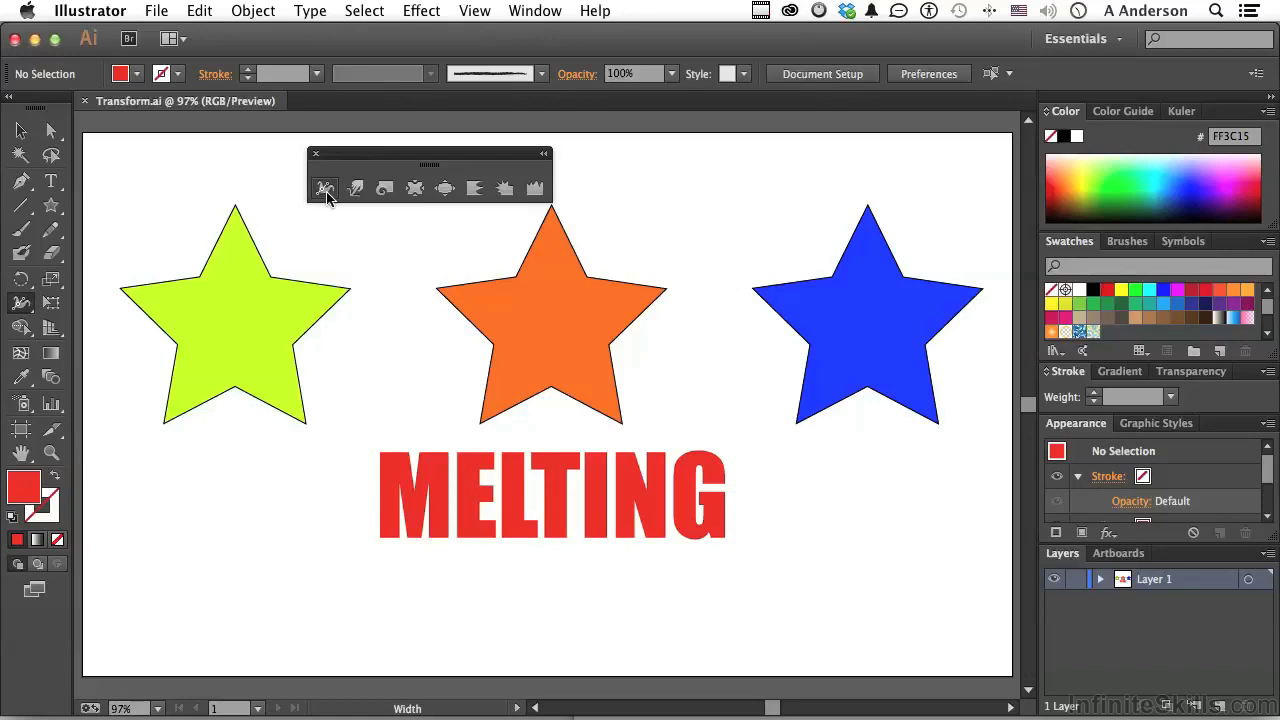
pyautogui.click(325, 190)
pyautogui.moveTo(307, 284); pyautogui.dragTo(249, 255)
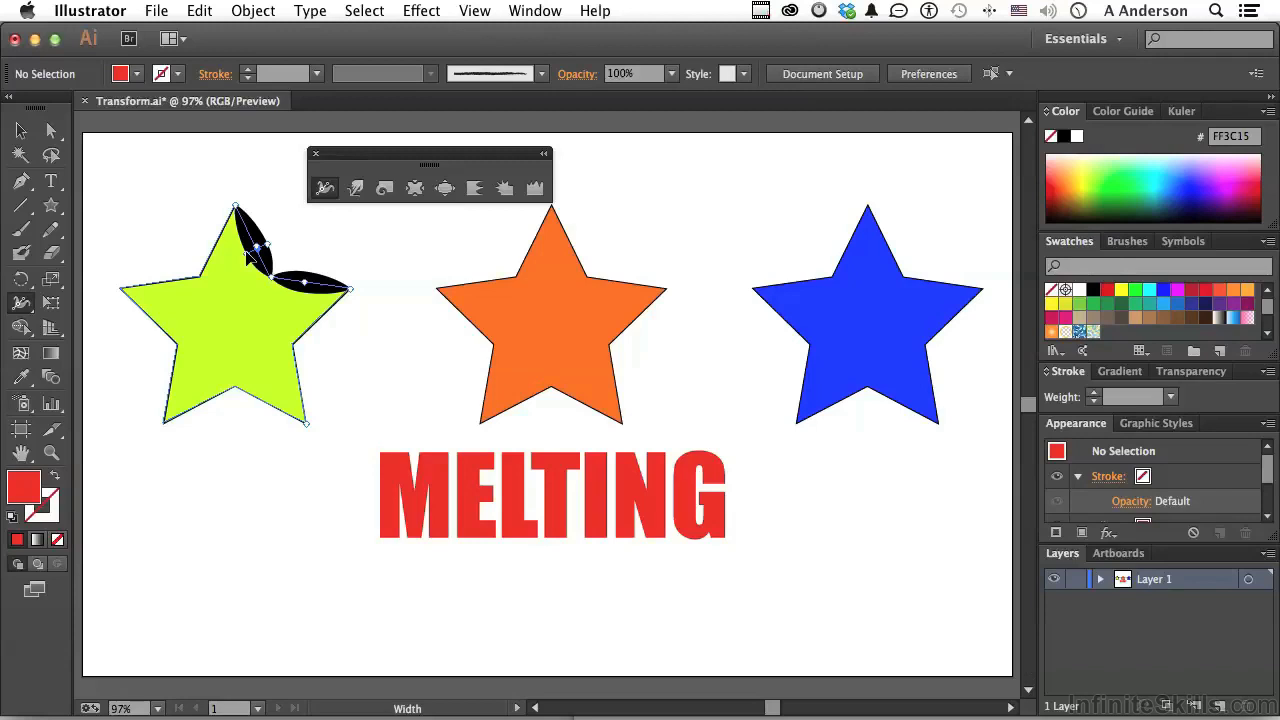
pyautogui.moveTo(244, 249); pyautogui.dragTo(277, 258)
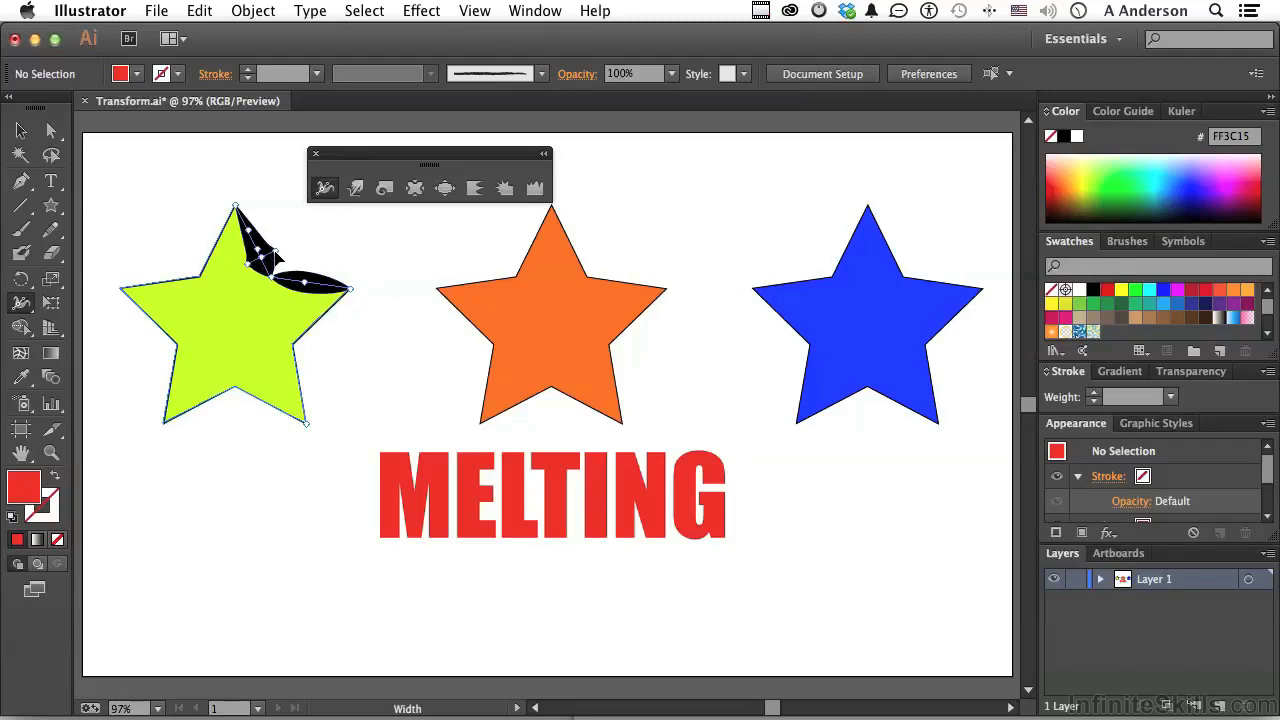
# Undo the width changes on the green star's outline and deselect all three stars.
pyautogui.press('super+z')
pyautogui.press('super+z')
pyautogui.press('super+z')
pyautogui.press('super+z')
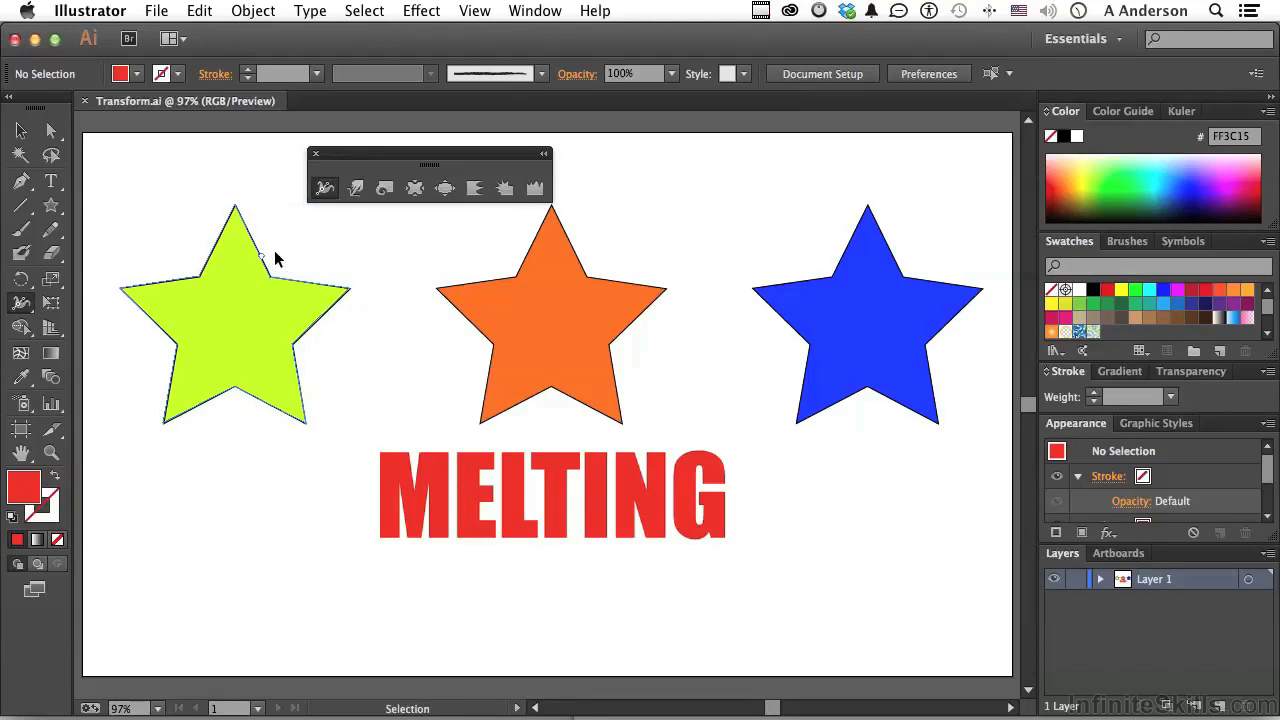
pyautogui.press('super+z')
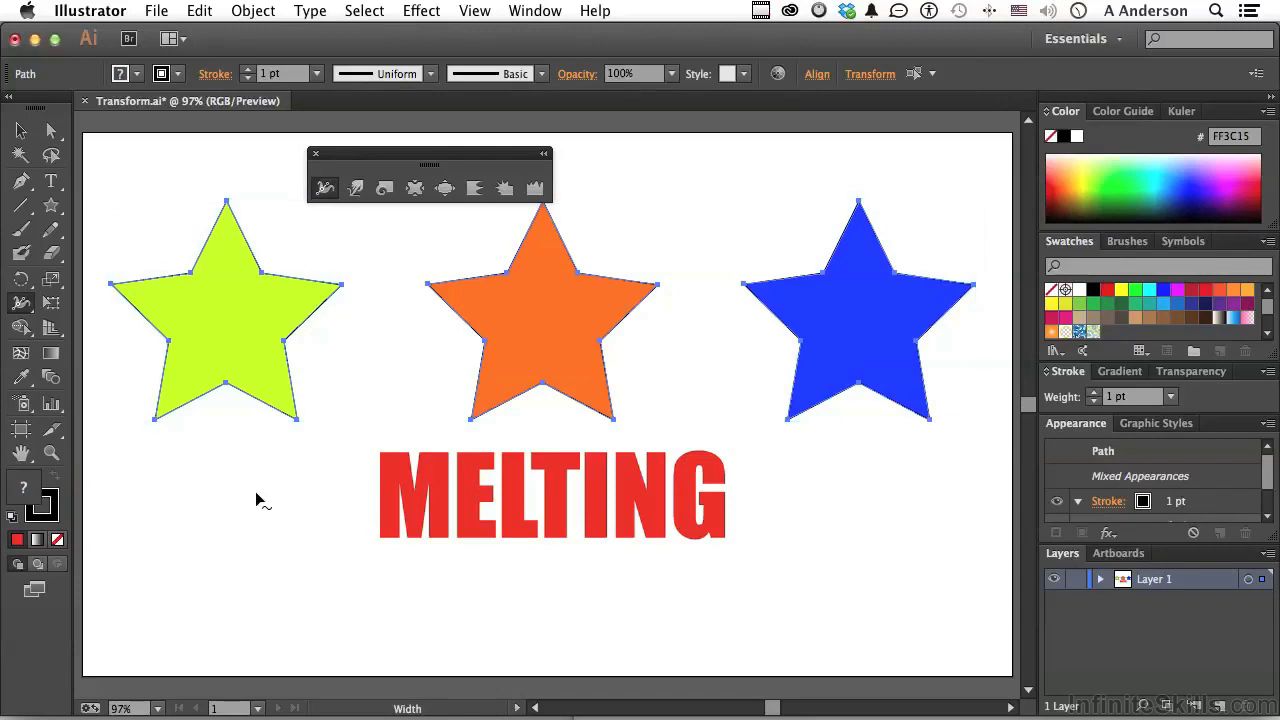
pyautogui.press('super+shift+a')
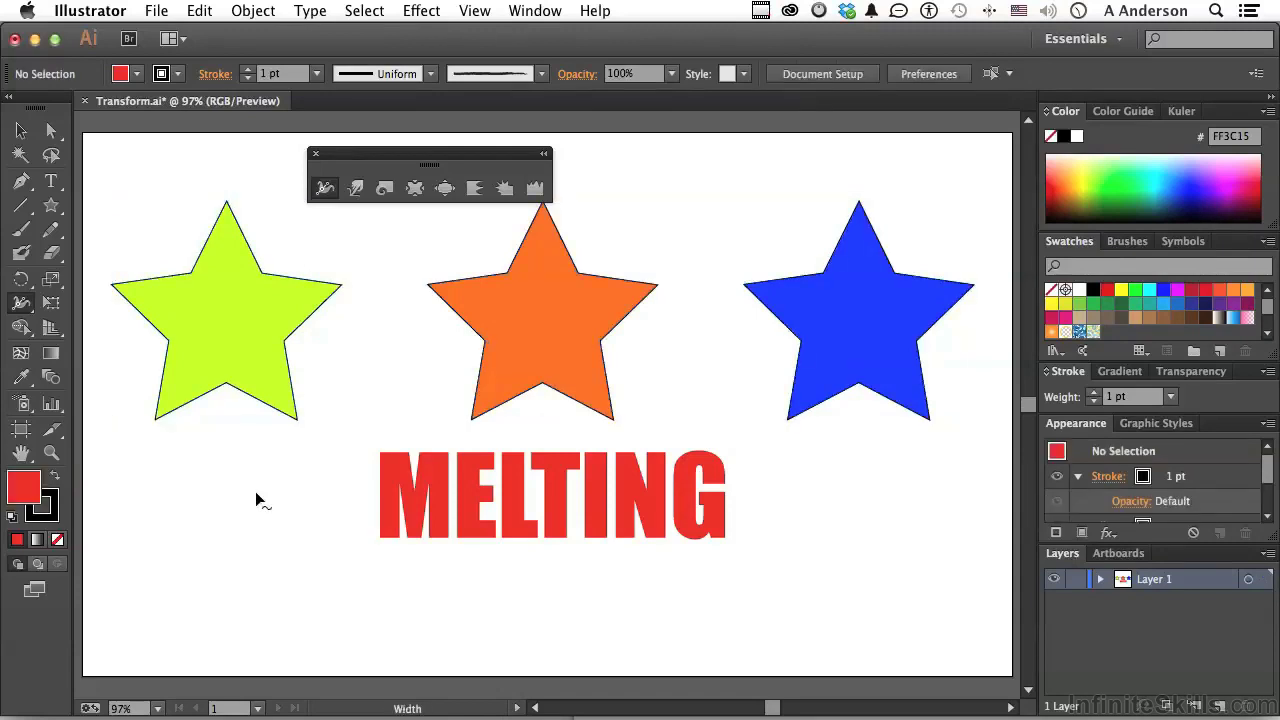
# Try pushing the green star's edges into rounded, bulging arms with the Warp tool, and undo all the warp strokes.
pyautogui.click(355, 190)
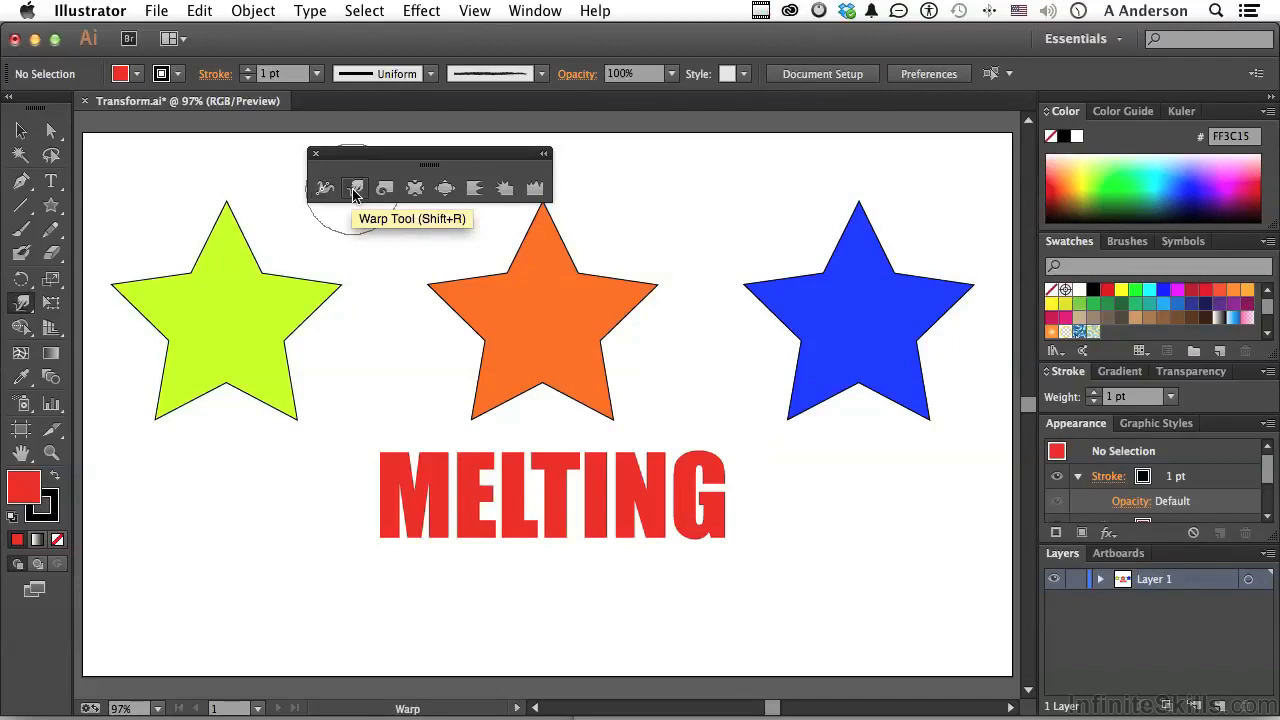
pyautogui.moveTo(262, 278)
pyautogui.mouseDown()
pyautogui.moveTo(265, 312)
pyautogui.moveTo(254, 288)
pyautogui.moveTo(186, 272)
pyautogui.moveTo(215, 312)
pyautogui.moveTo(198, 218)
pyautogui.moveTo(266, 248)
pyautogui.moveTo(300, 336)
pyautogui.moveTo(271, 314)
pyautogui.moveTo(275, 290)
pyautogui.moveTo(236, 340)
pyautogui.moveTo(254, 378)
pyautogui.moveTo(192, 414)
pyautogui.moveTo(194, 379)
pyautogui.moveTo(157, 366)
pyautogui.moveTo(183, 349)
pyautogui.moveTo(191, 366)
pyautogui.moveTo(143, 314)
pyautogui.moveTo(206, 251)
pyautogui.moveTo(203, 237)
pyautogui.moveTo(218, 259)
pyautogui.moveTo(206, 252)
pyautogui.moveTo(288, 243)
pyautogui.moveTo(233, 255)
pyautogui.mouseUp()
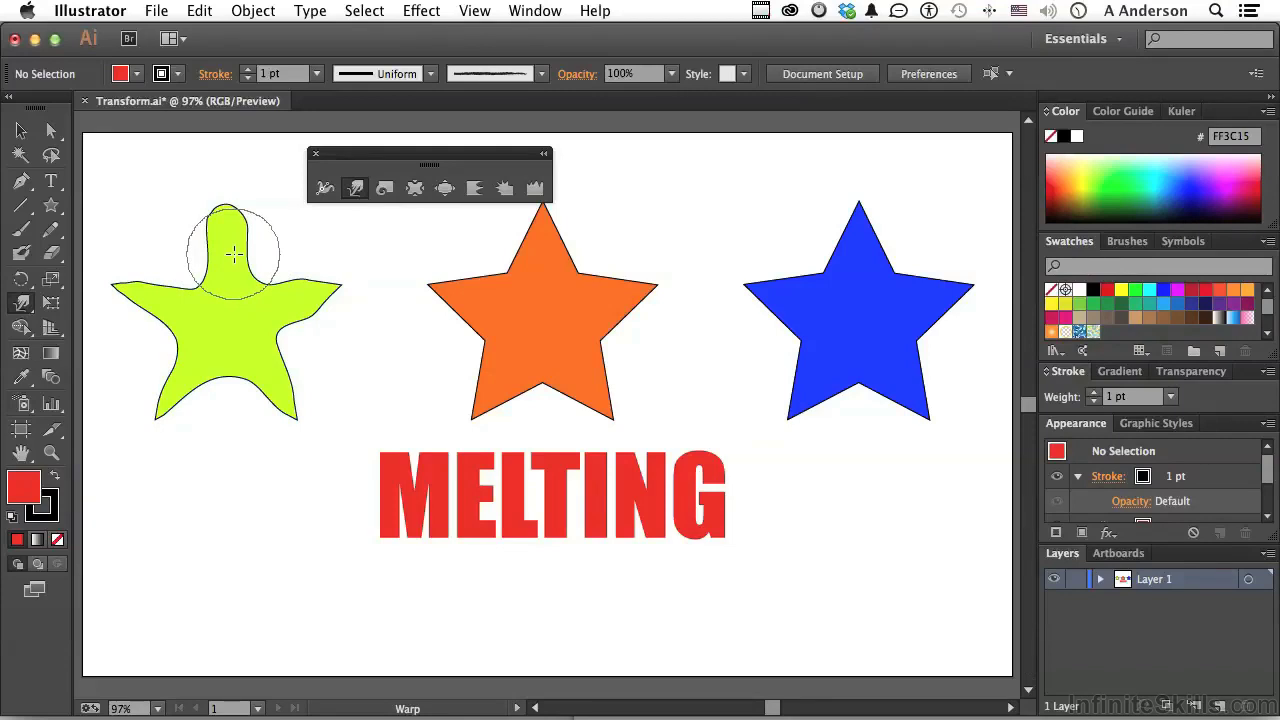
pyautogui.press('super+z')
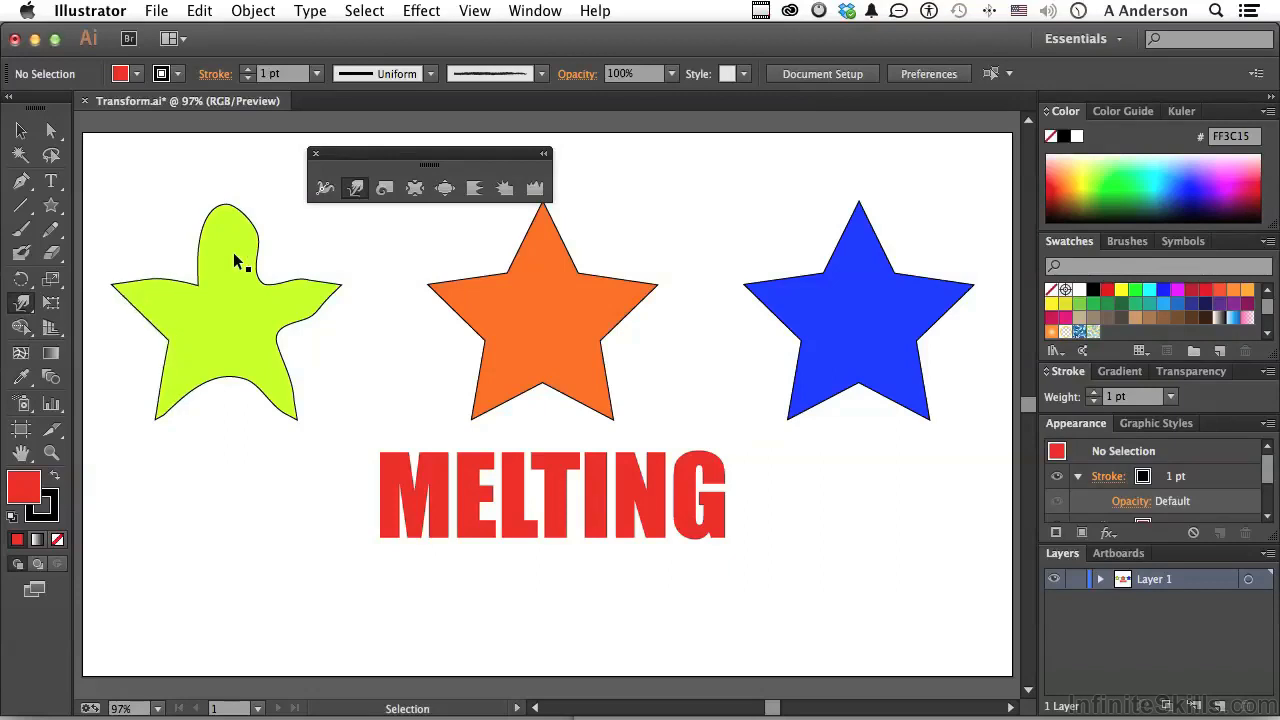
pyautogui.press('super+z')
pyautogui.press('super+z')
pyautogui.press('super+z')
pyautogui.press('super+z')
pyautogui.press('super+z')
pyautogui.press('super+z')
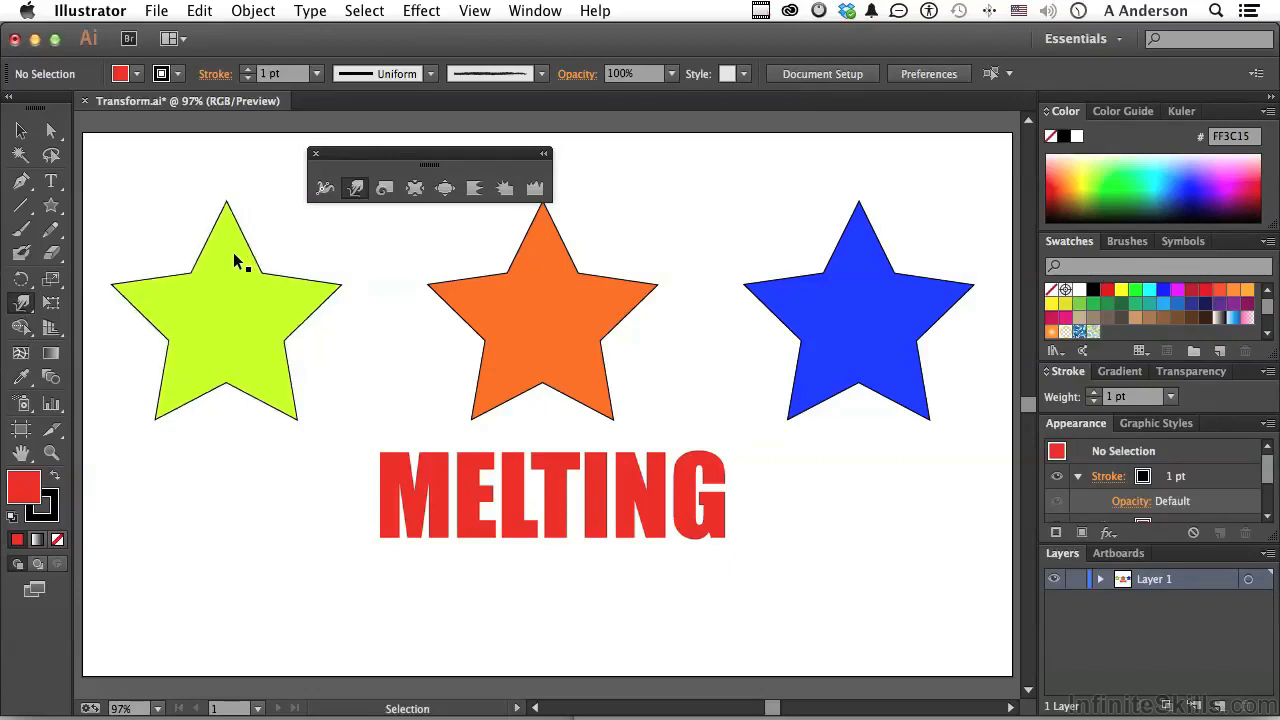
# Try curling the blue star's left and top points into spirals with the Twirl tool, and undo both twirls.
pyautogui.click(385, 189)
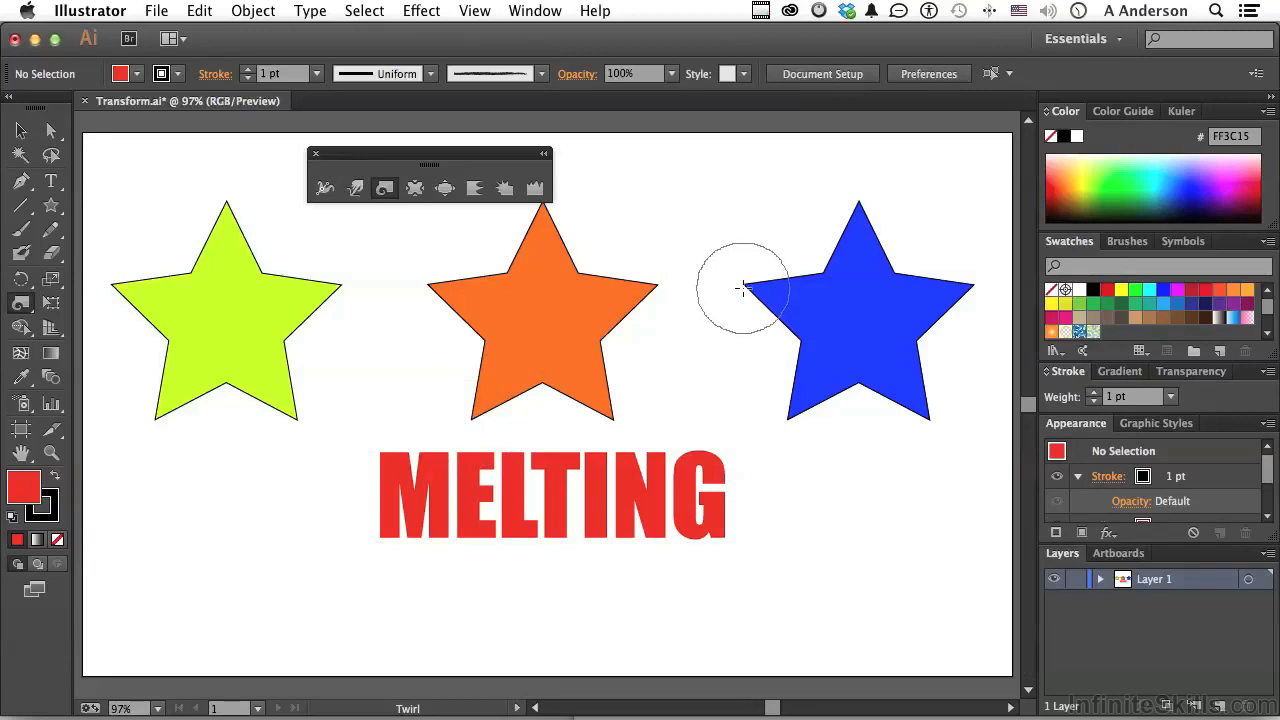
pyautogui.moveTo(742, 286); pyautogui.dragTo(742, 285)
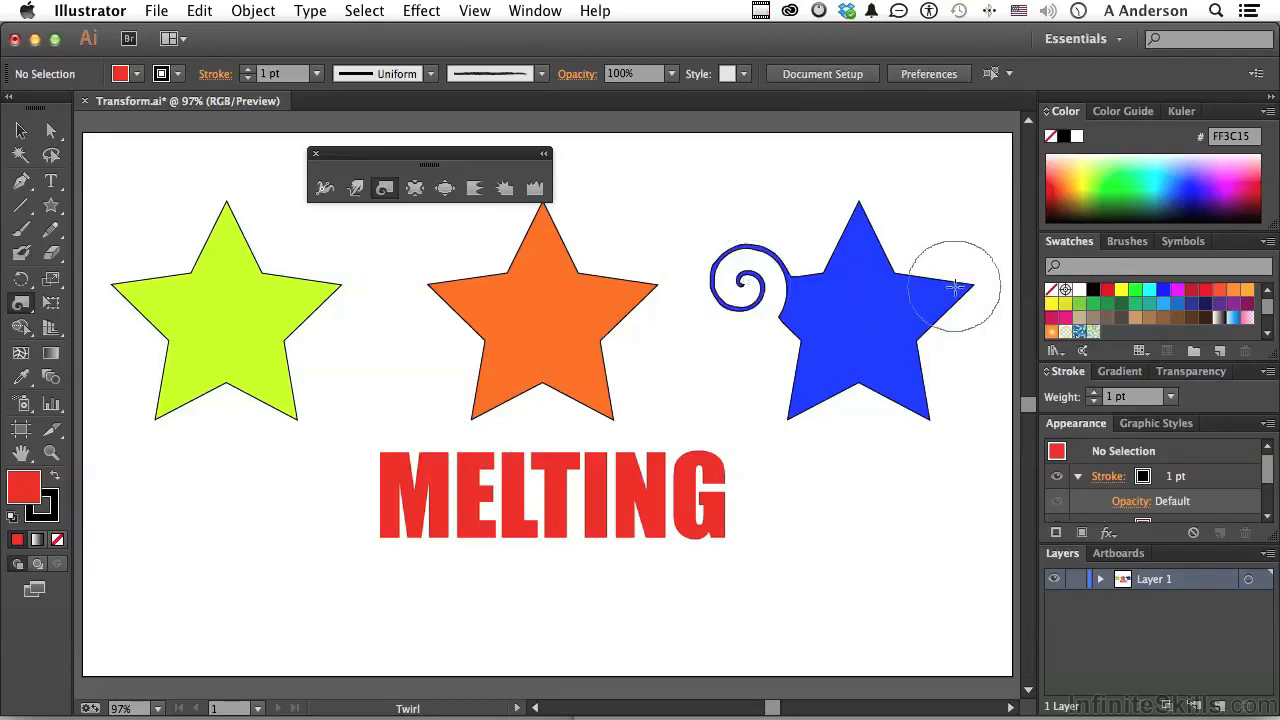
pyautogui.moveTo(878, 203); pyautogui.dragTo(859, 201)
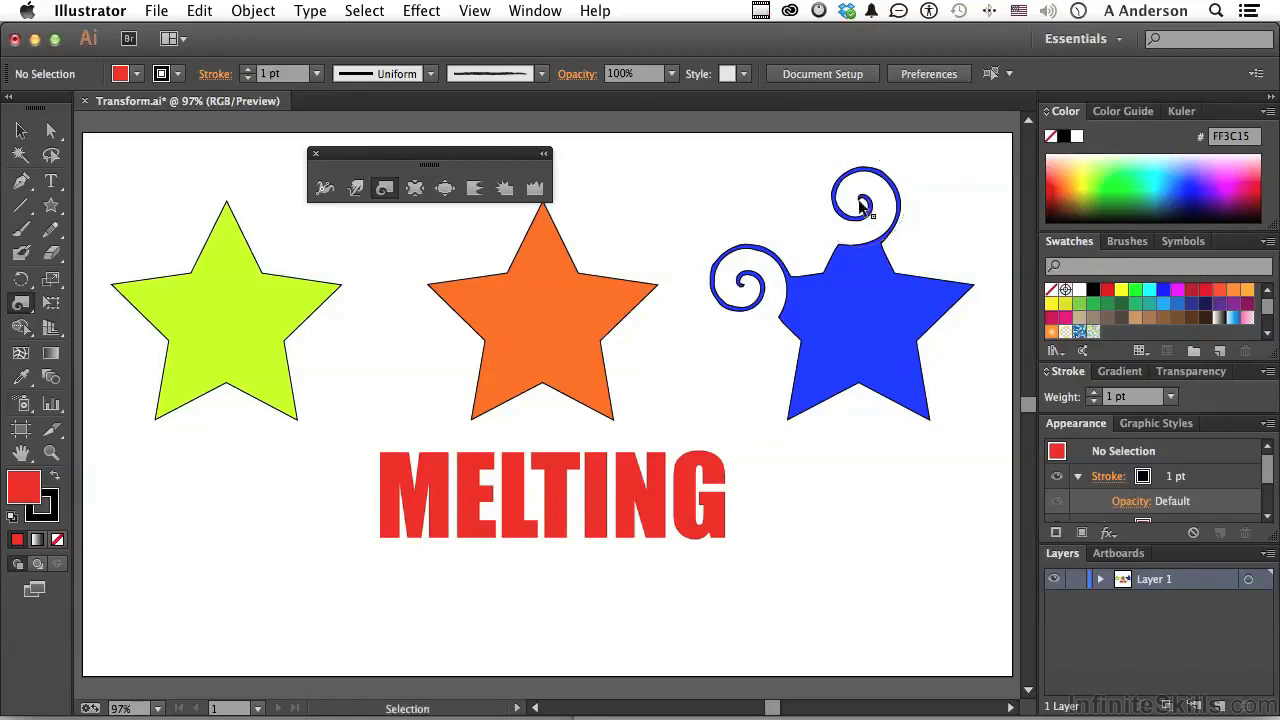
pyautogui.press('super+z')
pyautogui.press('super+z')
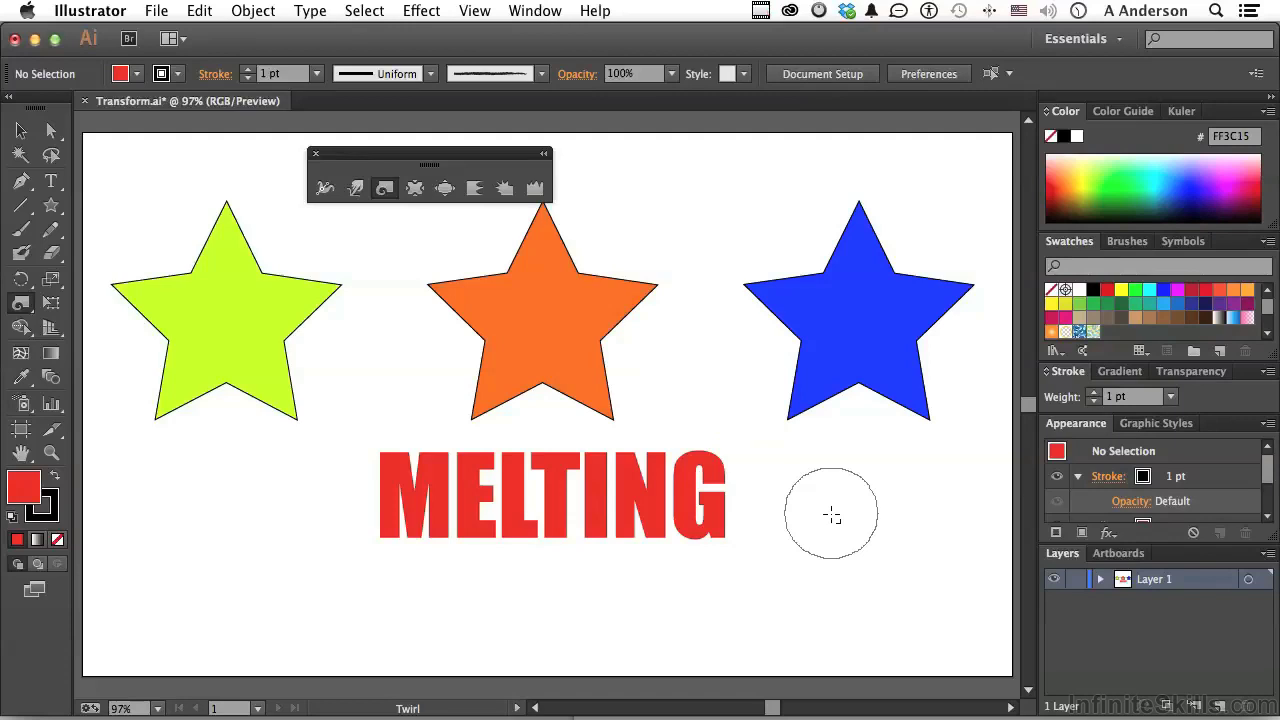
# Enlarge the brush to about 250 by 257 px and twirl the whole blue star into a swirl.
pyautogui.moveTo(831, 515)
pyautogui.mouseDown()
pyautogui.moveTo(896, 446)
pyautogui.moveTo(923, 466)
pyautogui.moveTo(920, 423)
pyautogui.moveTo(906, 434)
pyautogui.mouseUp()
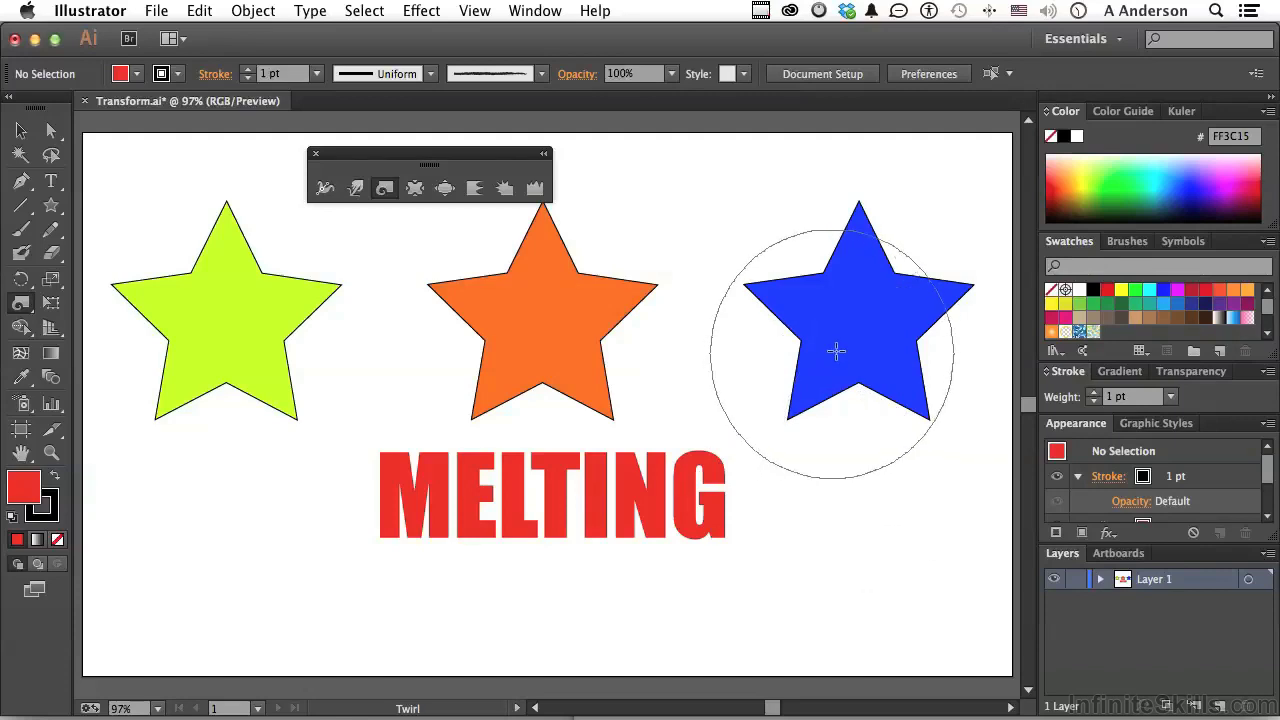
pyautogui.moveTo(854, 323); pyautogui.dragTo(850, 370)
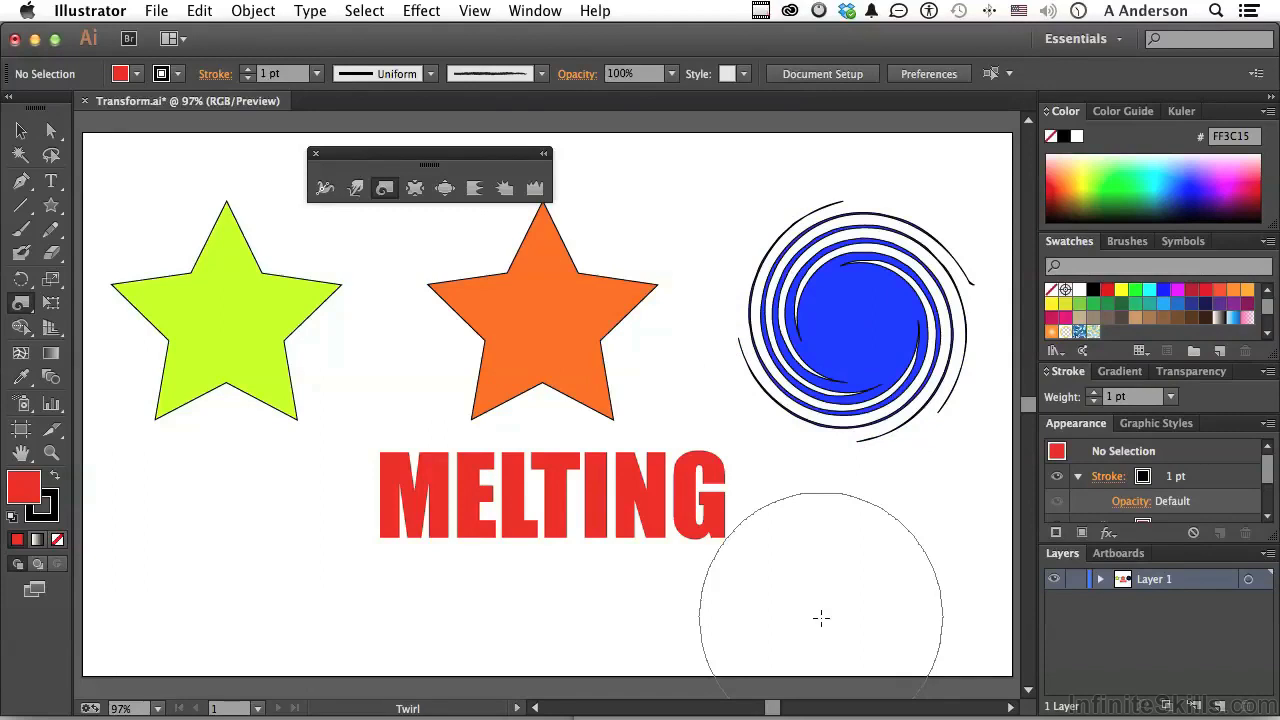
# Move the floating tool panel clear of the orange star, try the Pucker tool on the star's centre, and undo it.
pyautogui.moveTo(462, 160); pyautogui.dragTo(314, 156)
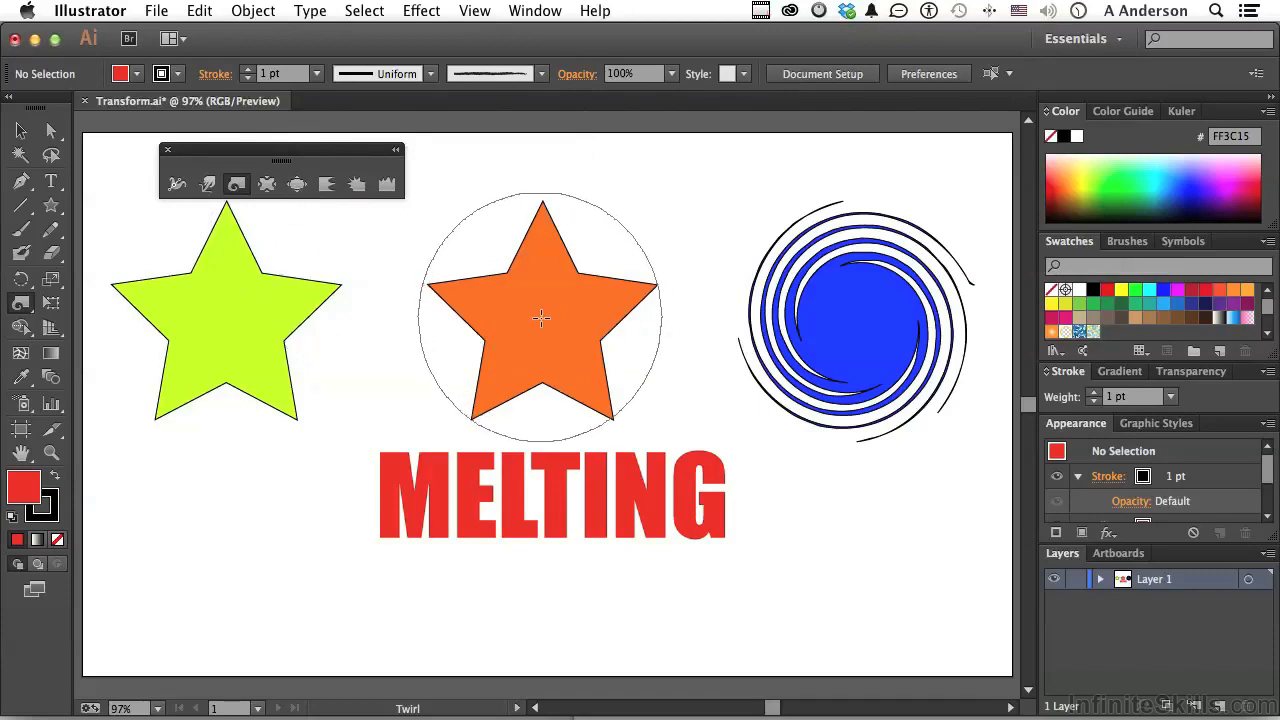
pyautogui.moveTo(541, 317); pyautogui.dragTo(543, 320)
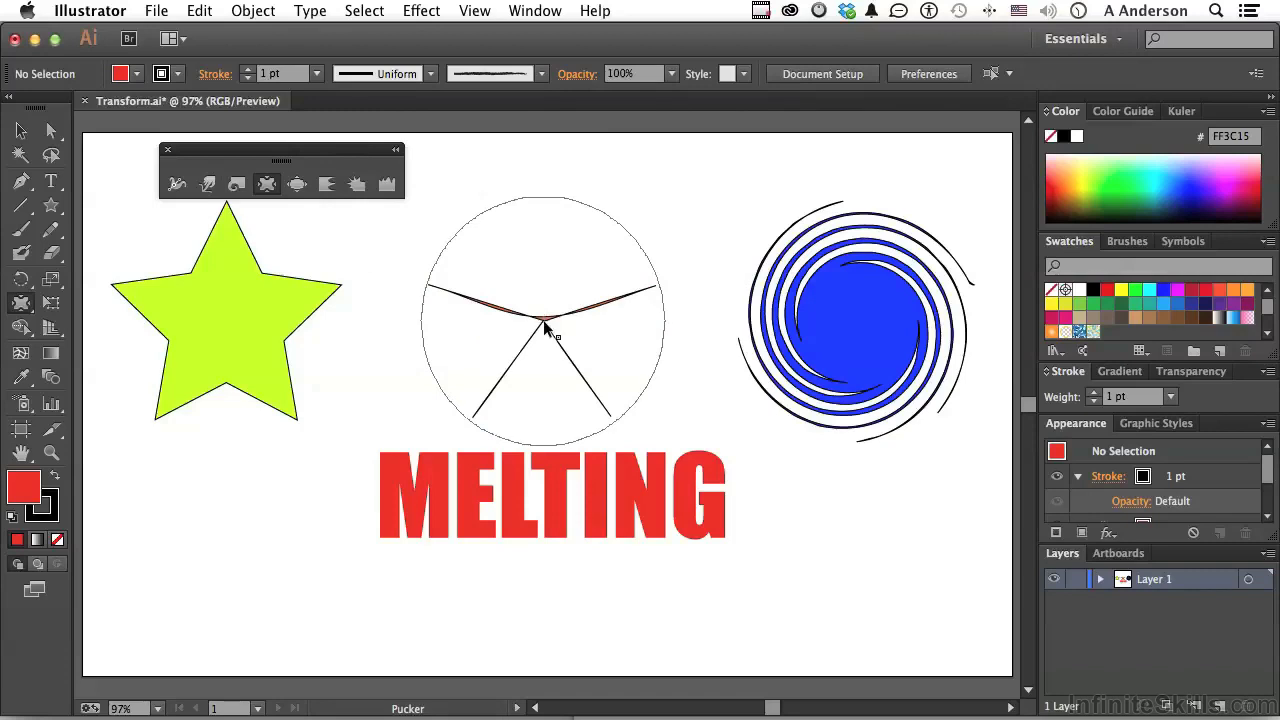
pyautogui.press('super+z')
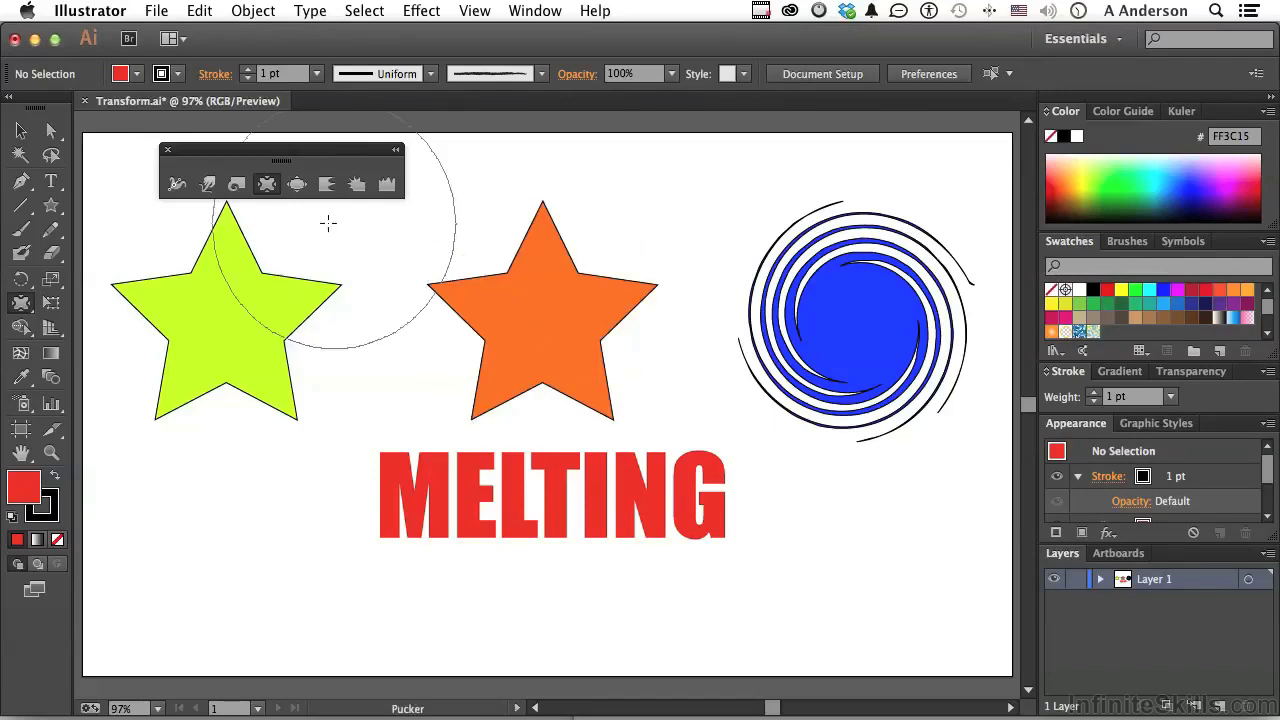
# Set the Pucker tool's intensity to 1% and pucker the orange star from its centre into slender curved arms.
pyautogui.doubleClick(267, 185)
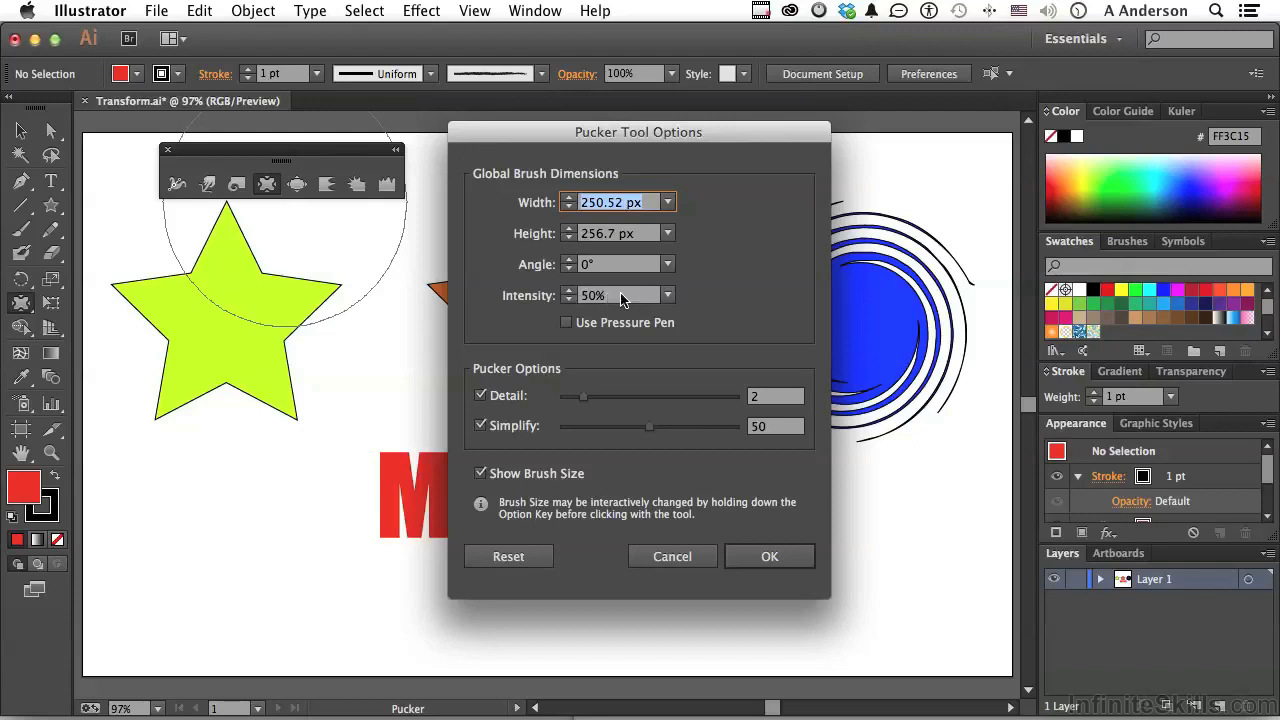
pyautogui.click(668, 296)
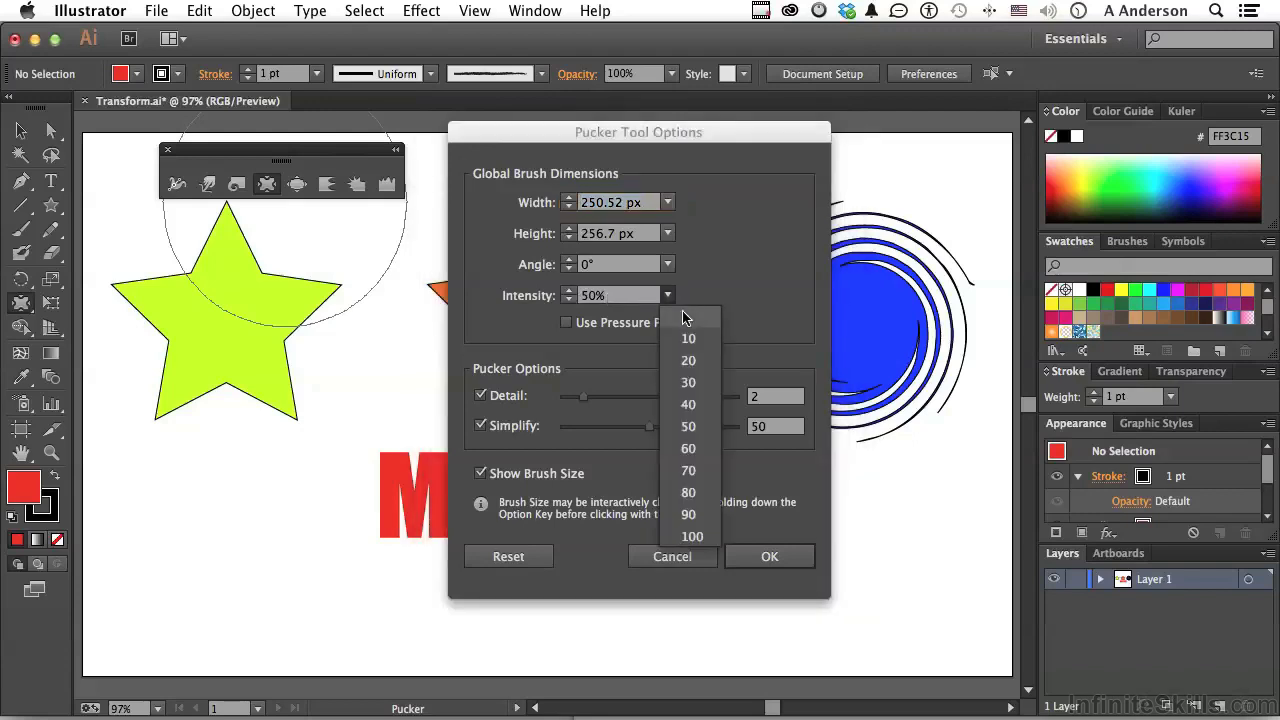
pyautogui.click(686, 320)
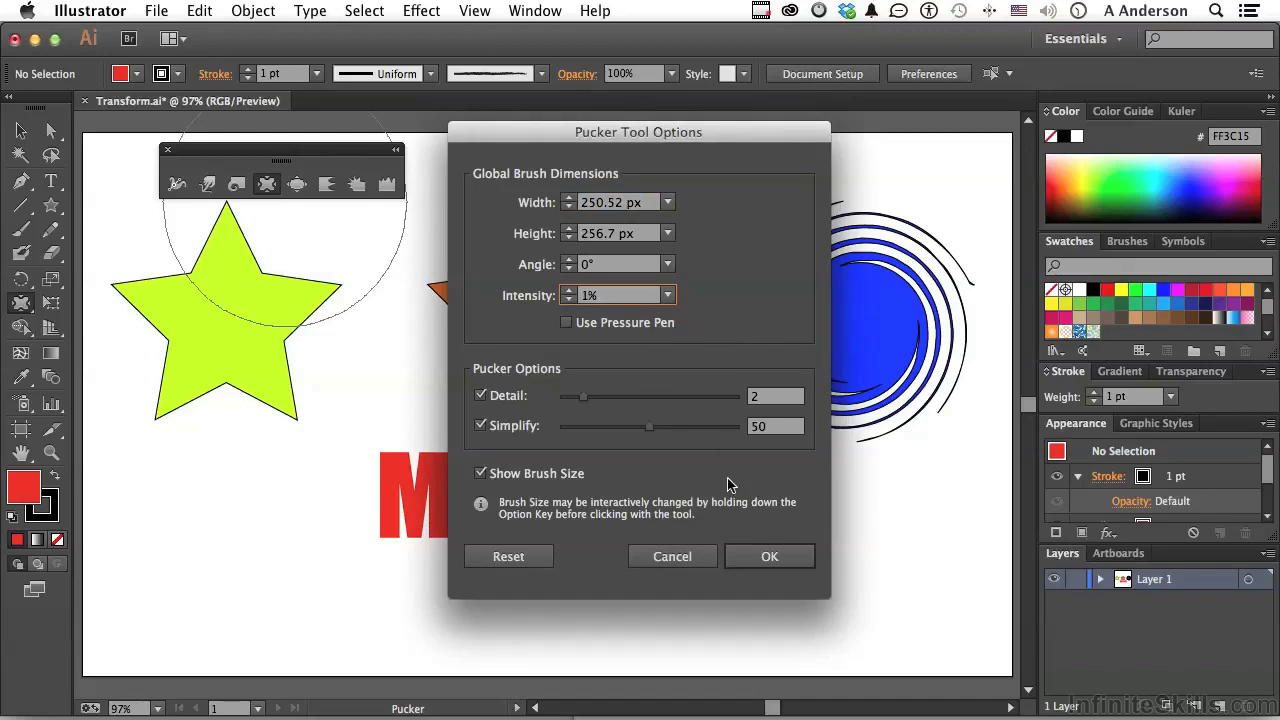
pyautogui.click(765, 558)
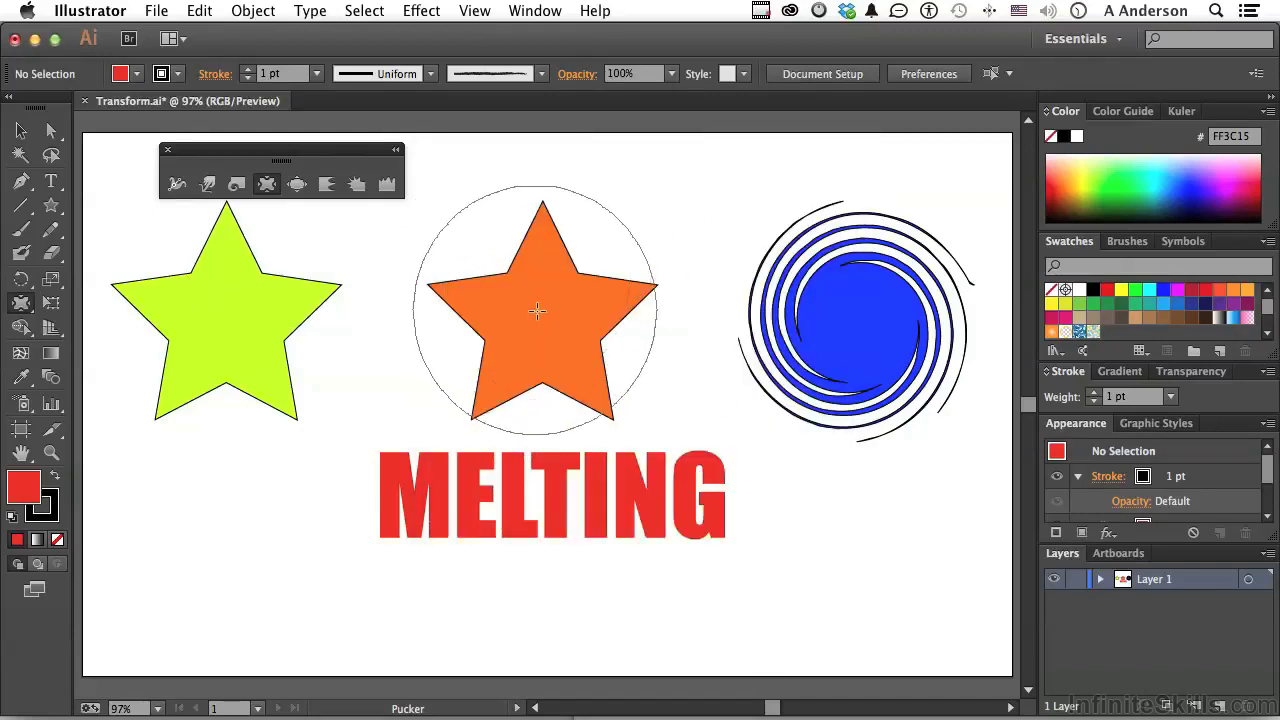
pyautogui.moveTo(543, 319); pyautogui.dragTo(543, 319)
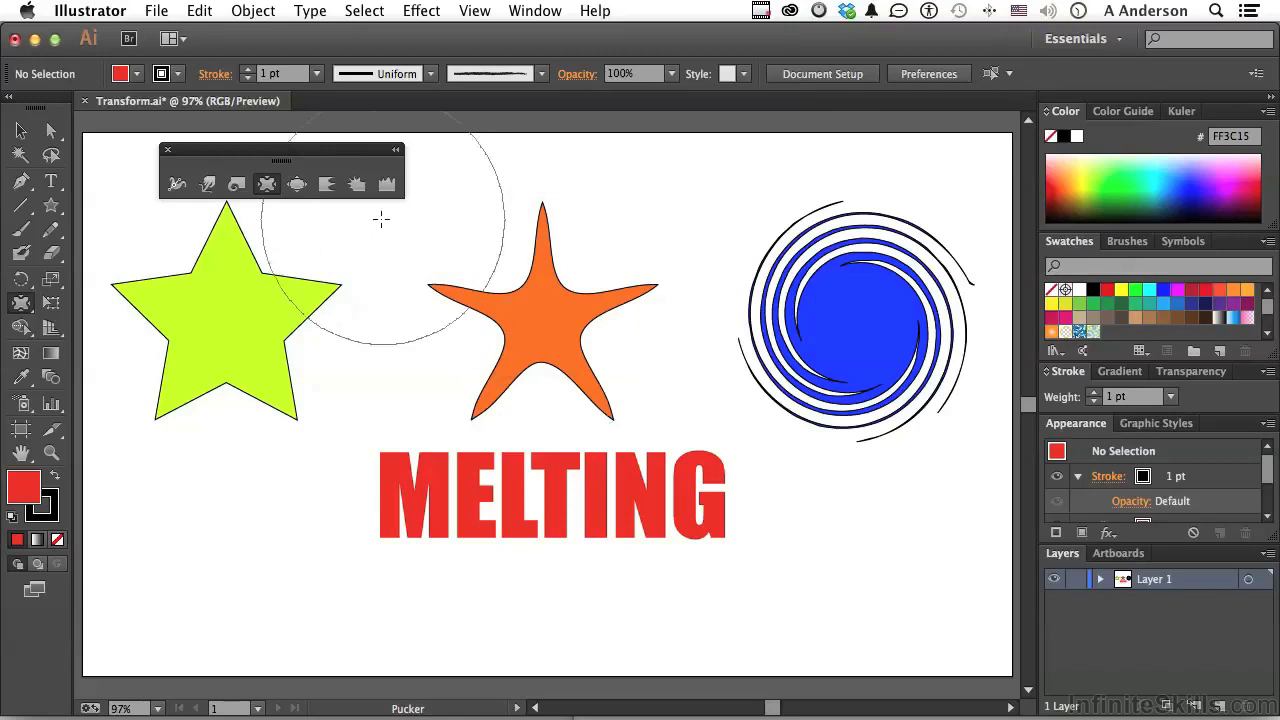
# Bloat the green star from its centre so its inner corners swell outward.
pyautogui.click(296, 184)
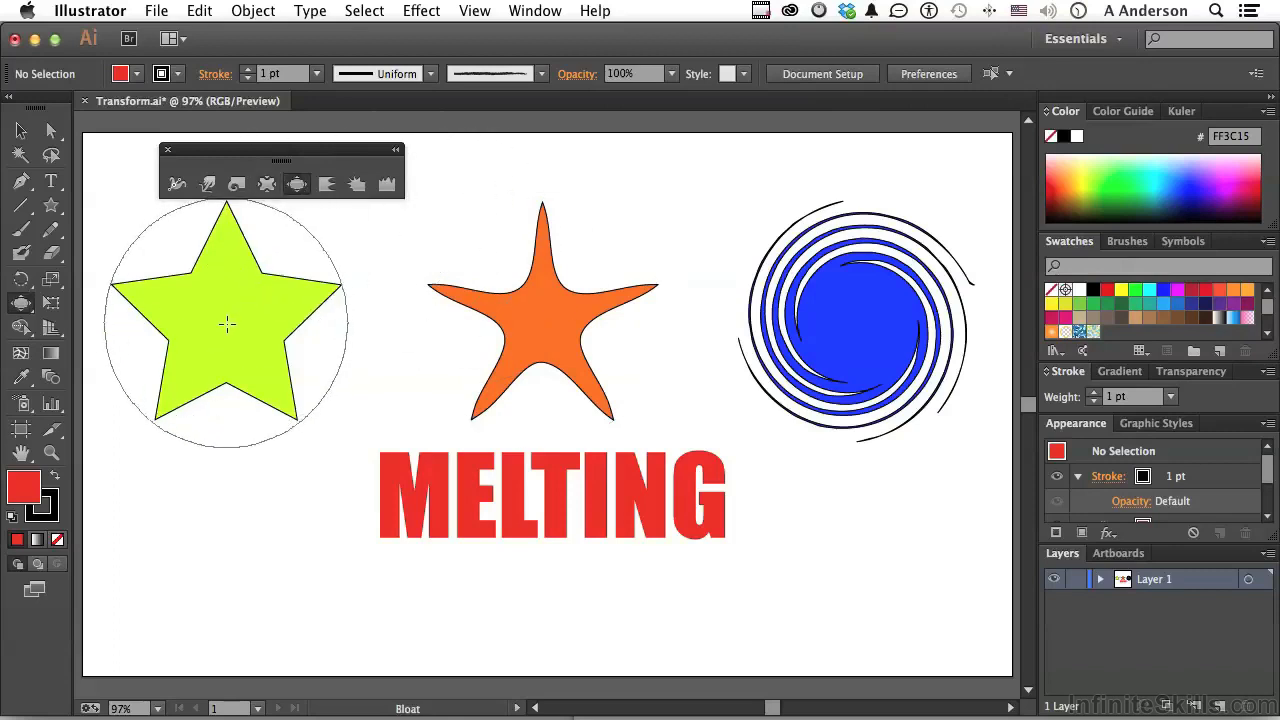
pyautogui.moveTo(226, 324); pyautogui.dragTo(226, 324)
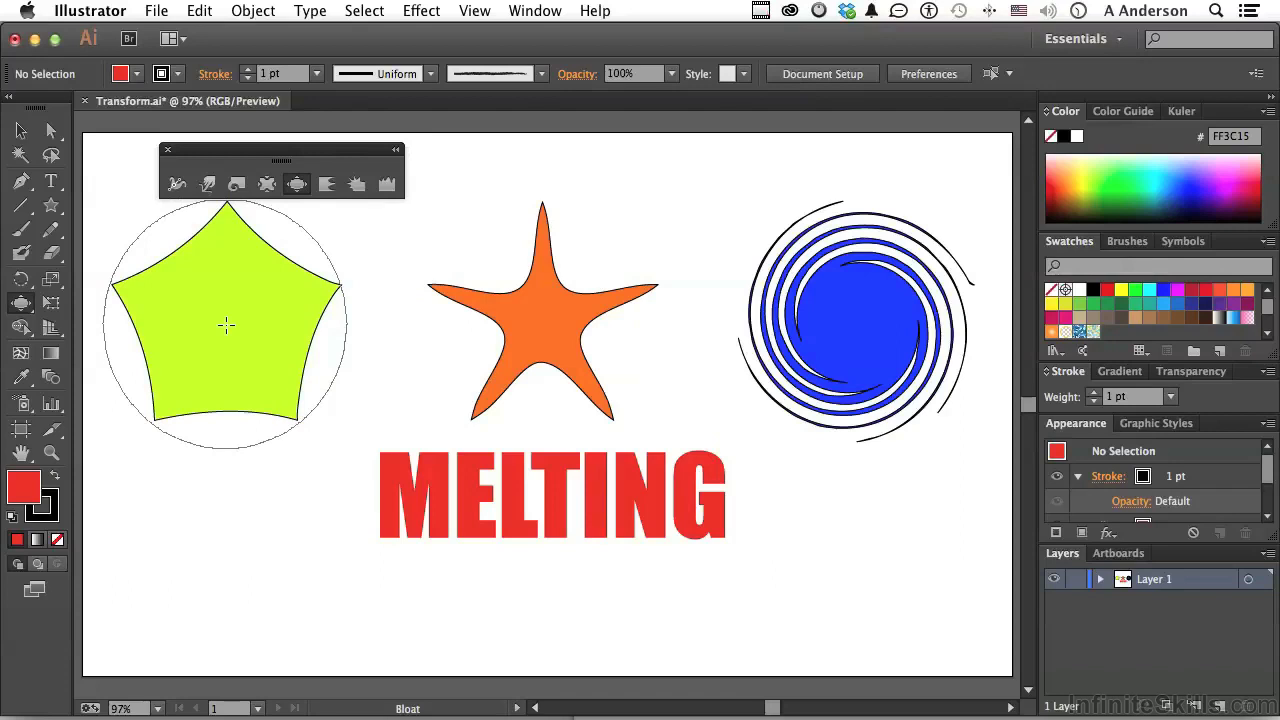
# Undo the bloat, pucker and twirl distortions on the three stars.
pyautogui.press('super+z')
pyautogui.press('super+z')
pyautogui.press('super+z')
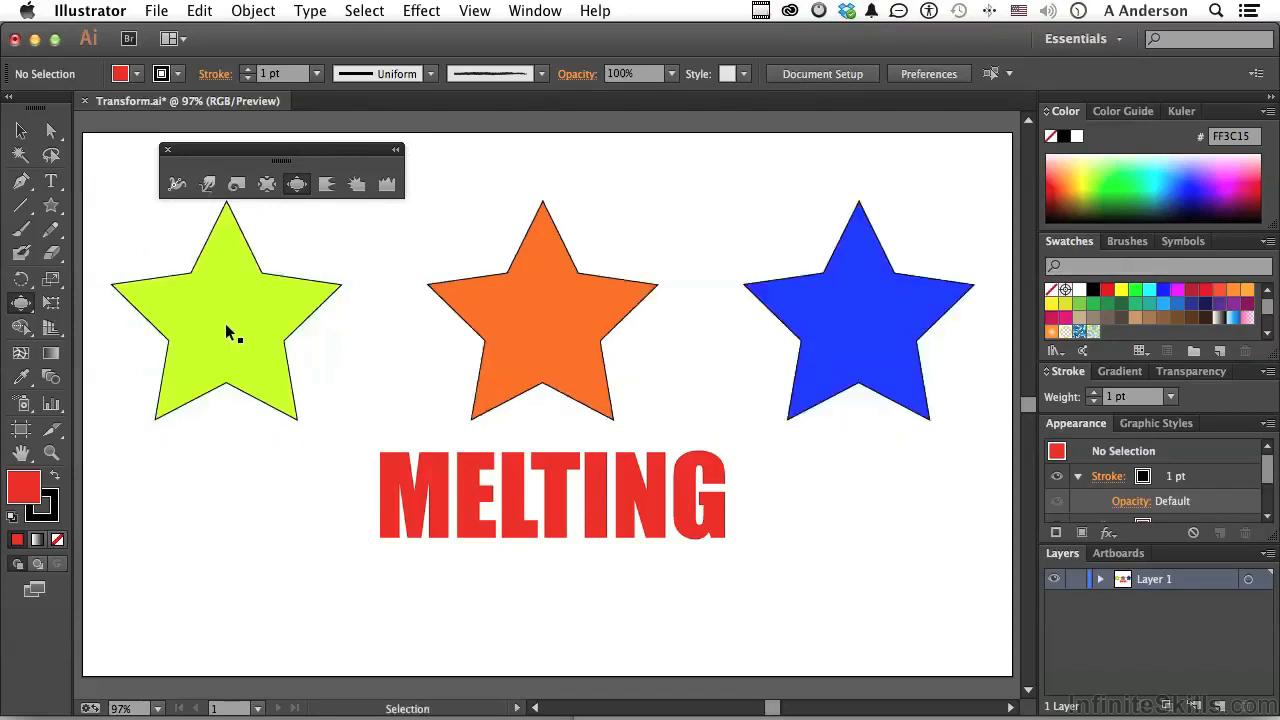
# Set the Scallop tool's intensity to 50% in its options.
pyautogui.click(328, 185)
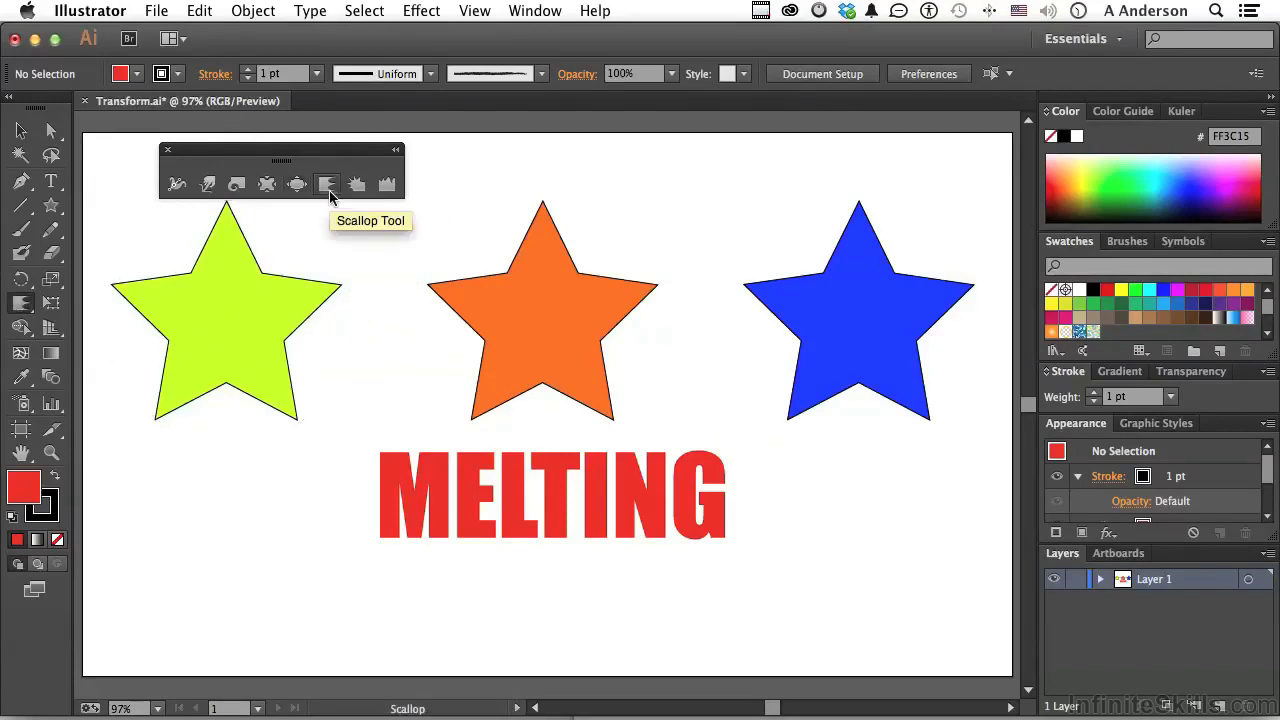
pyautogui.doubleClick(328, 185)
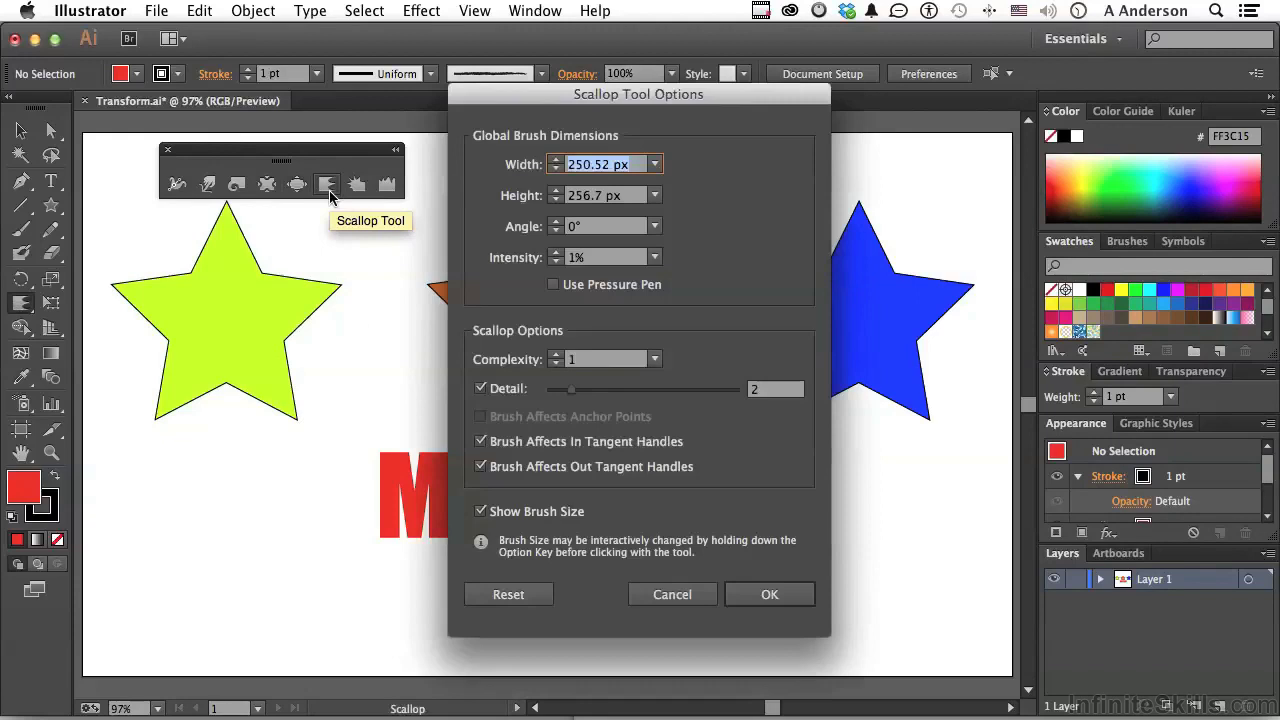
pyautogui.click(654, 257)
pyautogui.click(676, 389)
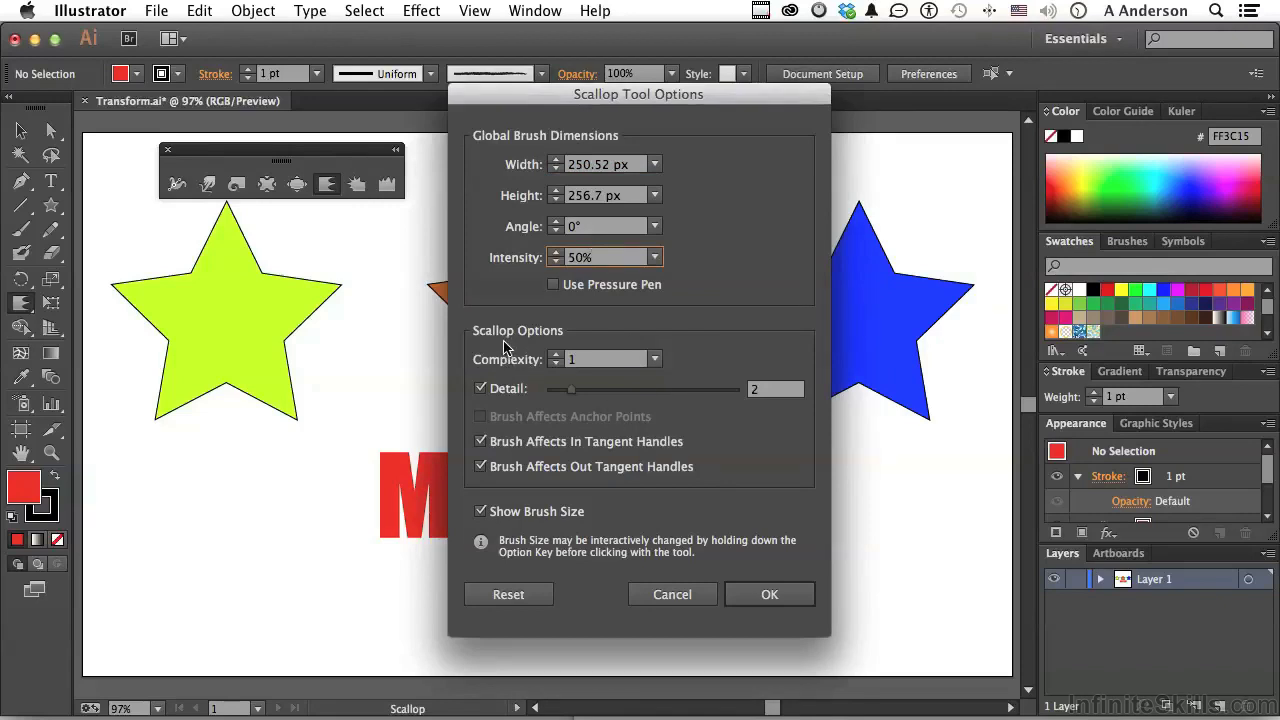
pyautogui.click(778, 597)
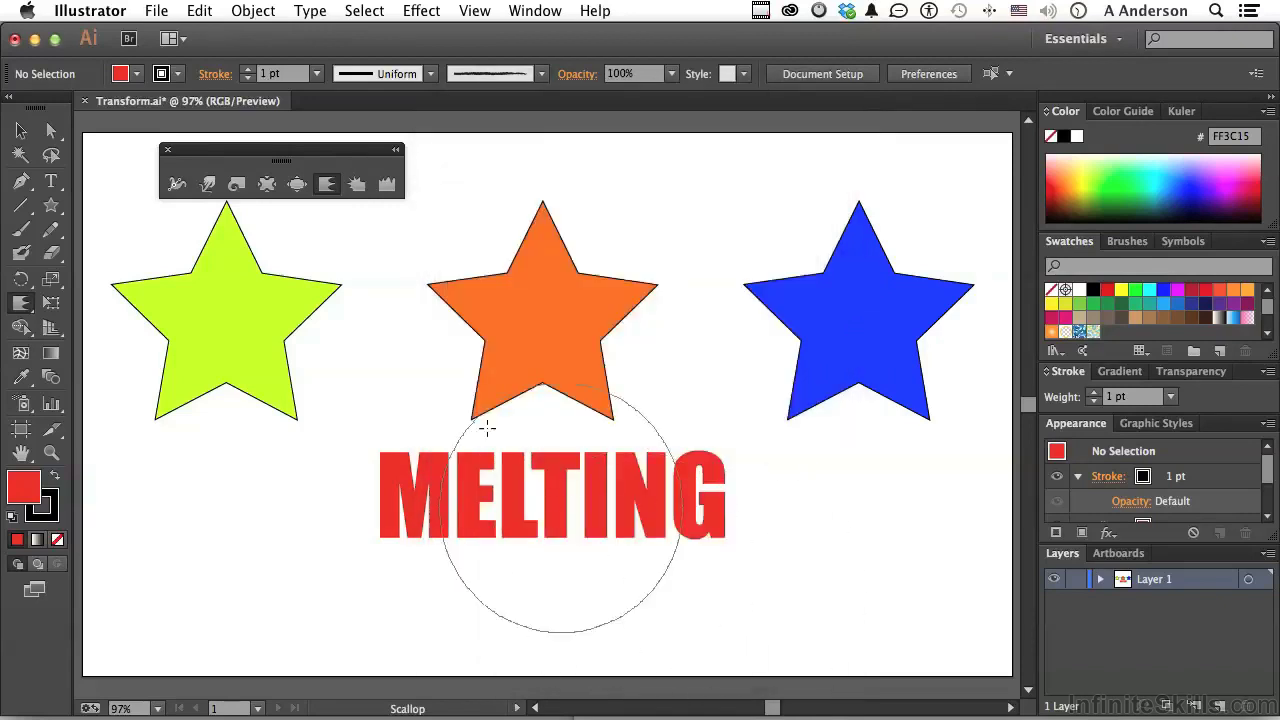
# Scallop all five points of the green star into spiky tips, using a smaller brush.
pyautogui.moveTo(303, 311)
pyautogui.mouseDown()
pyautogui.moveTo(380, 280)
pyautogui.moveTo(369, 280)
pyautogui.moveTo(321, 442)
pyautogui.mouseUp()
pyautogui.moveTo(303, 375)
pyautogui.mouseDown()
pyautogui.moveTo(266, 379)
pyautogui.moveTo(287, 375)
pyautogui.moveTo(326, 289)
pyautogui.mouseUp()
pyautogui.moveTo(227, 246); pyautogui.dragTo(226, 240)
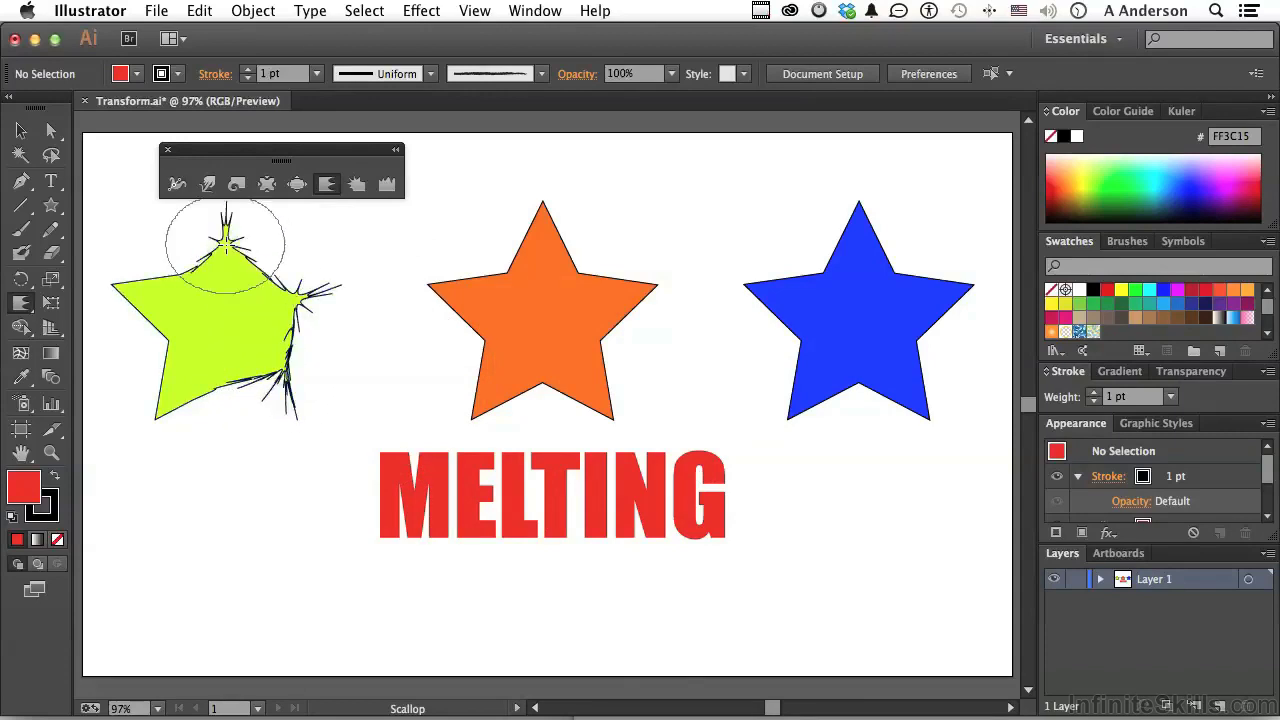
pyautogui.moveTo(186, 286); pyautogui.dragTo(149, 286)
pyautogui.moveTo(170, 376); pyautogui.dragTo(176, 395)
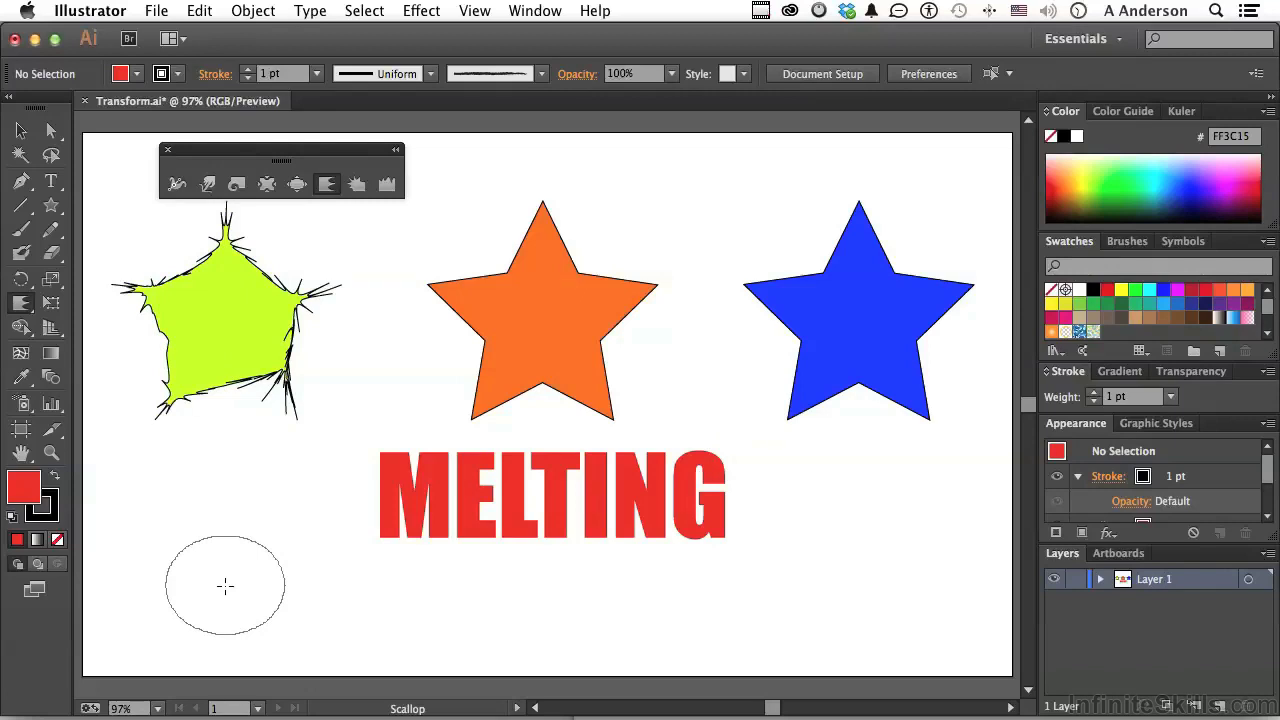
# Review the Scallop tool's brush dimensions and scallop options without changing them.
pyautogui.doubleClick(326, 185)
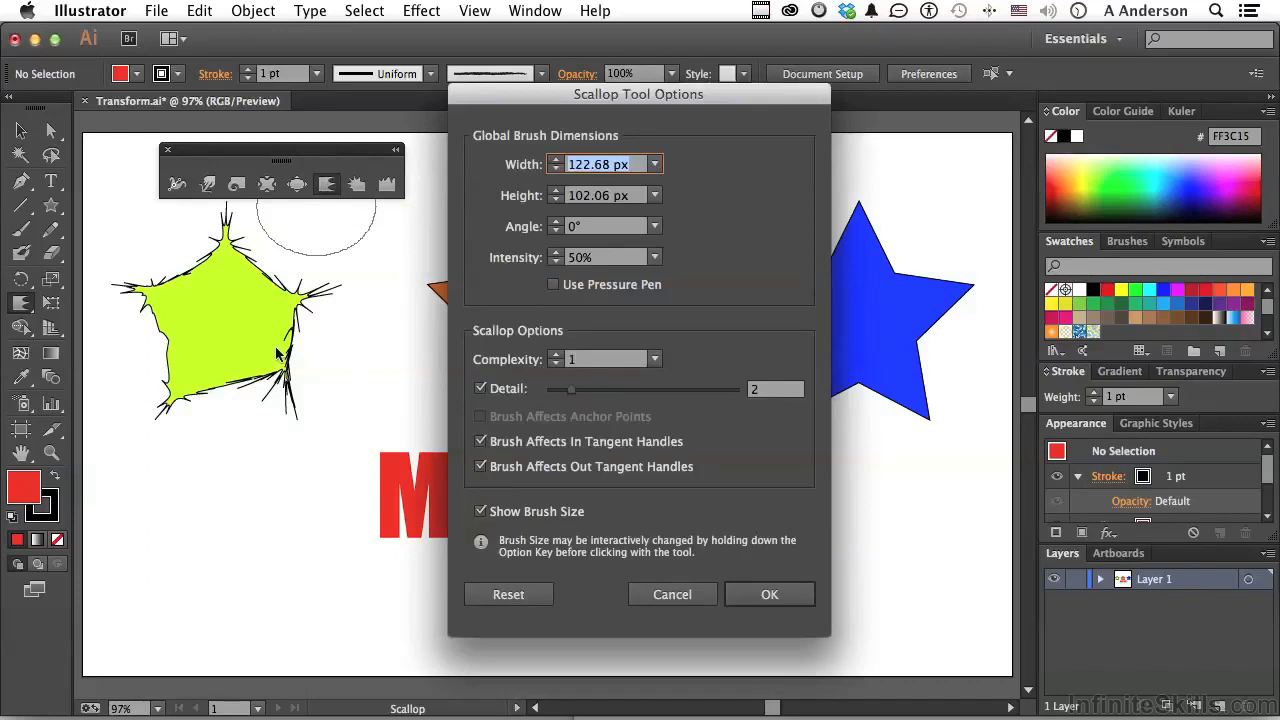
pyautogui.click(690, 596)
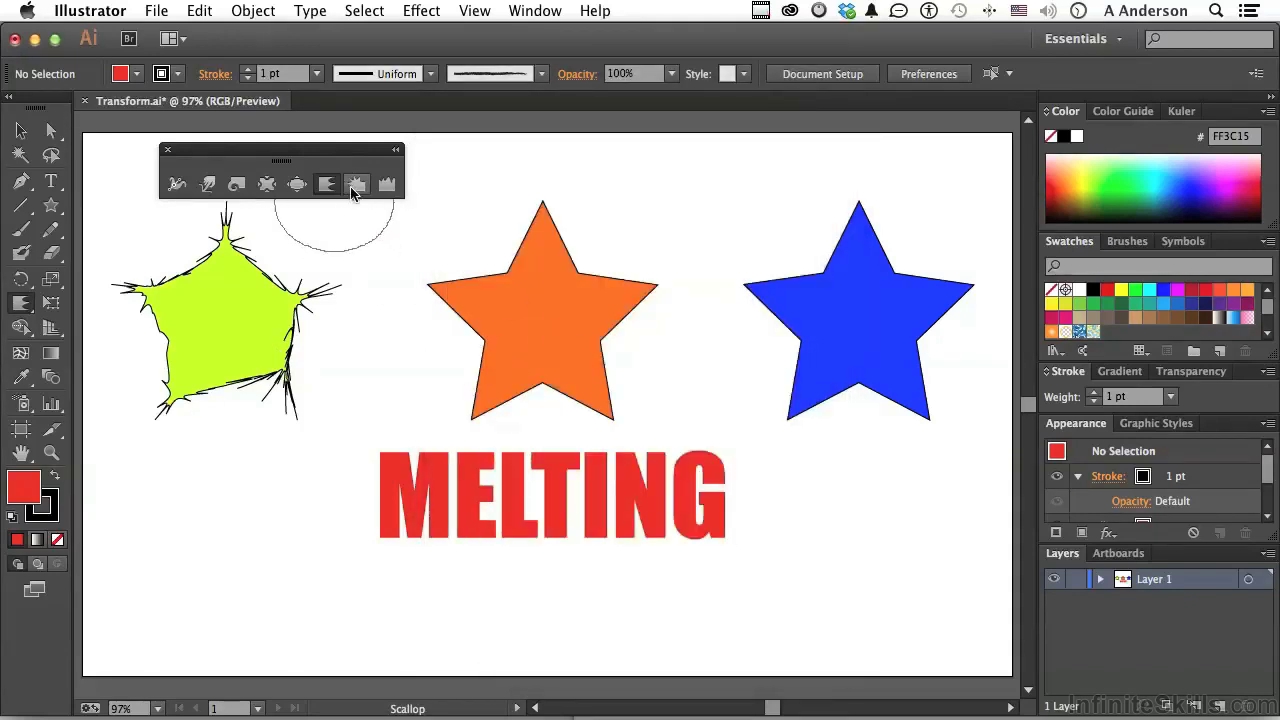
# Crystallize the orange star's top point, both side points and lower-left point into outward spikes.
pyautogui.click(355, 185)
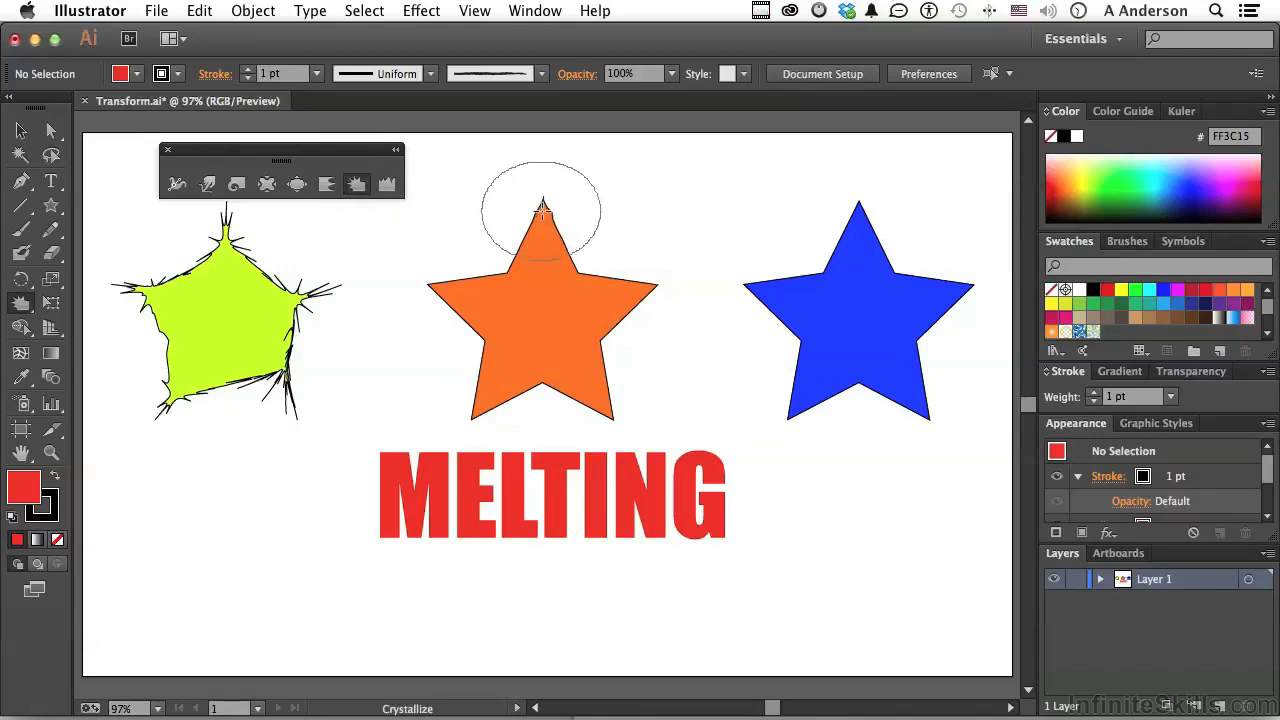
pyautogui.moveTo(542, 206); pyautogui.dragTo(542, 206)
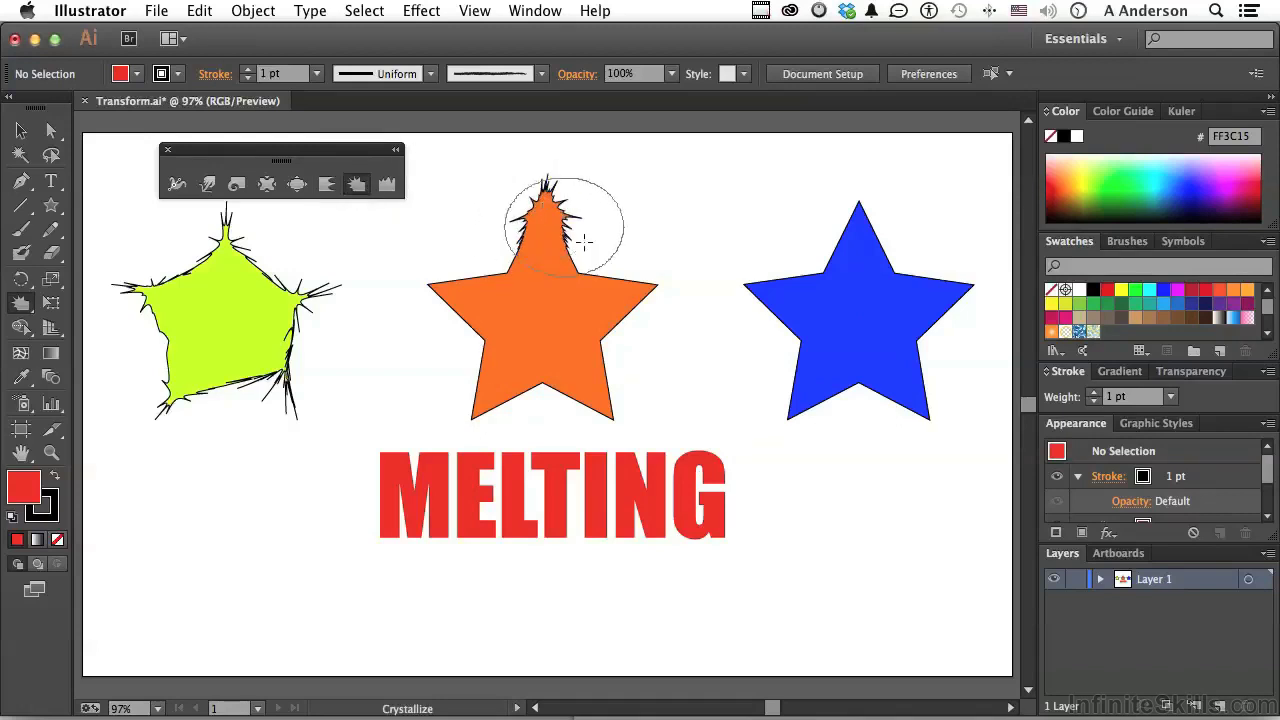
pyautogui.moveTo(652, 290); pyautogui.dragTo(660, 285)
pyautogui.moveTo(443, 289); pyautogui.dragTo(441, 291)
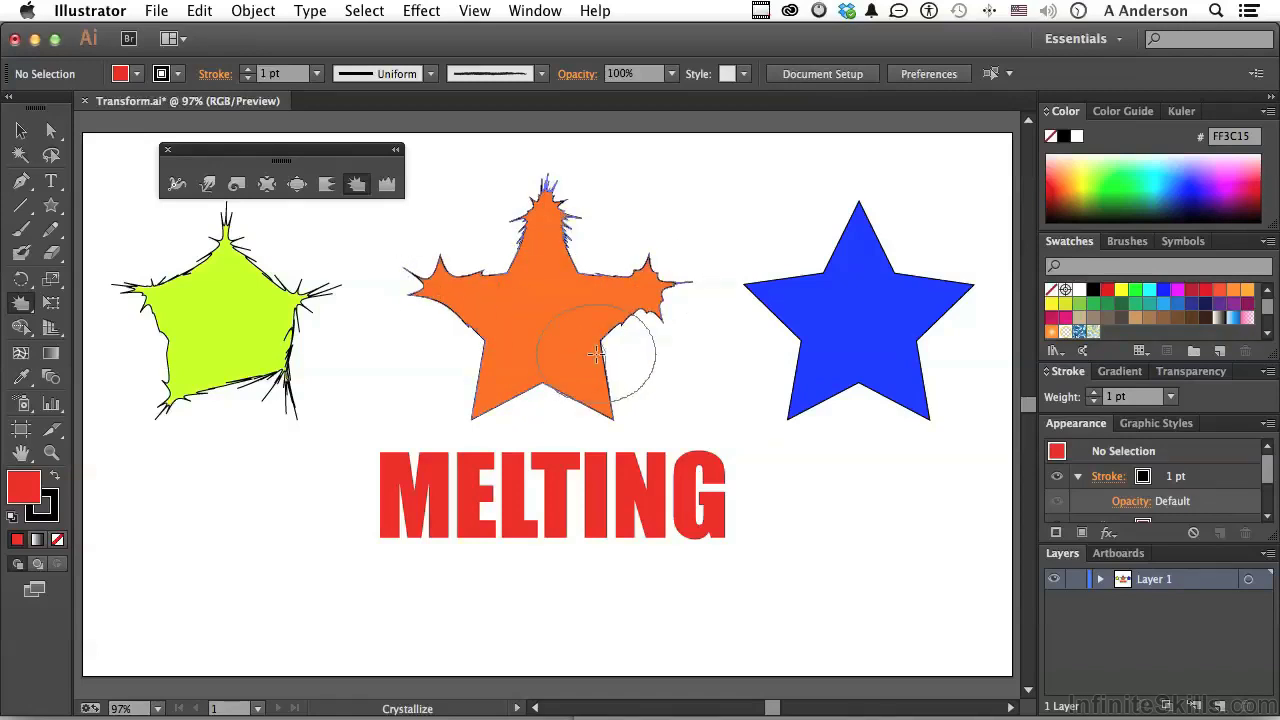
pyautogui.moveTo(495, 388); pyautogui.dragTo(495, 388)
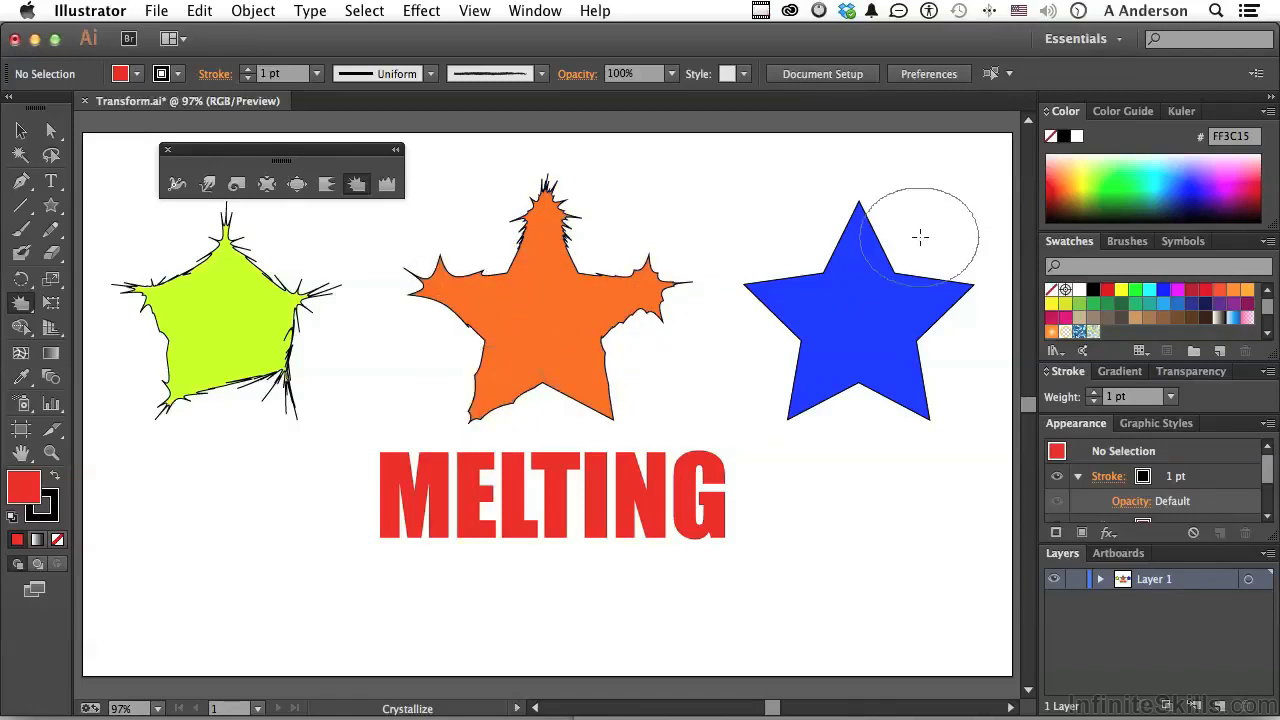
# Undo all the crystallize distortions on the orange star, keeping the green star's scalloped tips.
pyautogui.press('super+z')
pyautogui.press('super+z')
pyautogui.press('super+z')
pyautogui.press('super+z')
pyautogui.press('super+z')
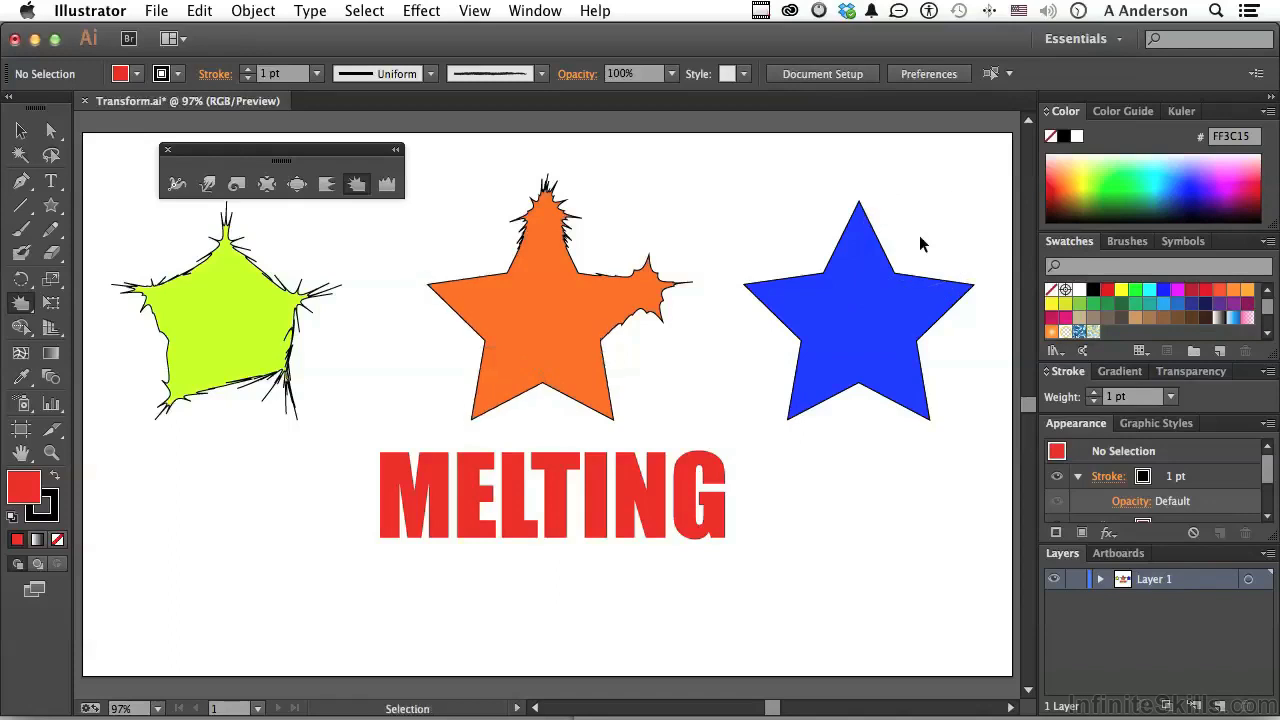
pyautogui.press('super+z')
pyautogui.press('super+z')
pyautogui.press('super+z')
pyautogui.press('super+z')
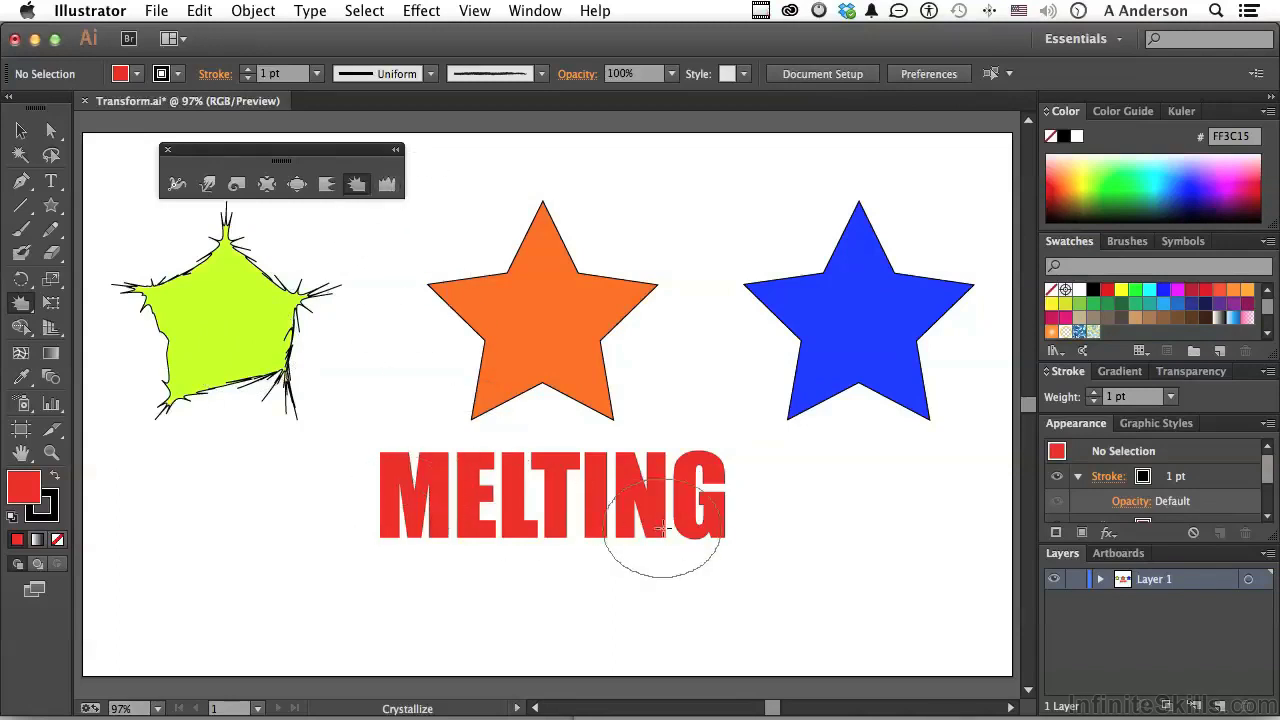
# Set the Wrinkle tool's intensity to 80% in its options.
pyautogui.click(384, 186)
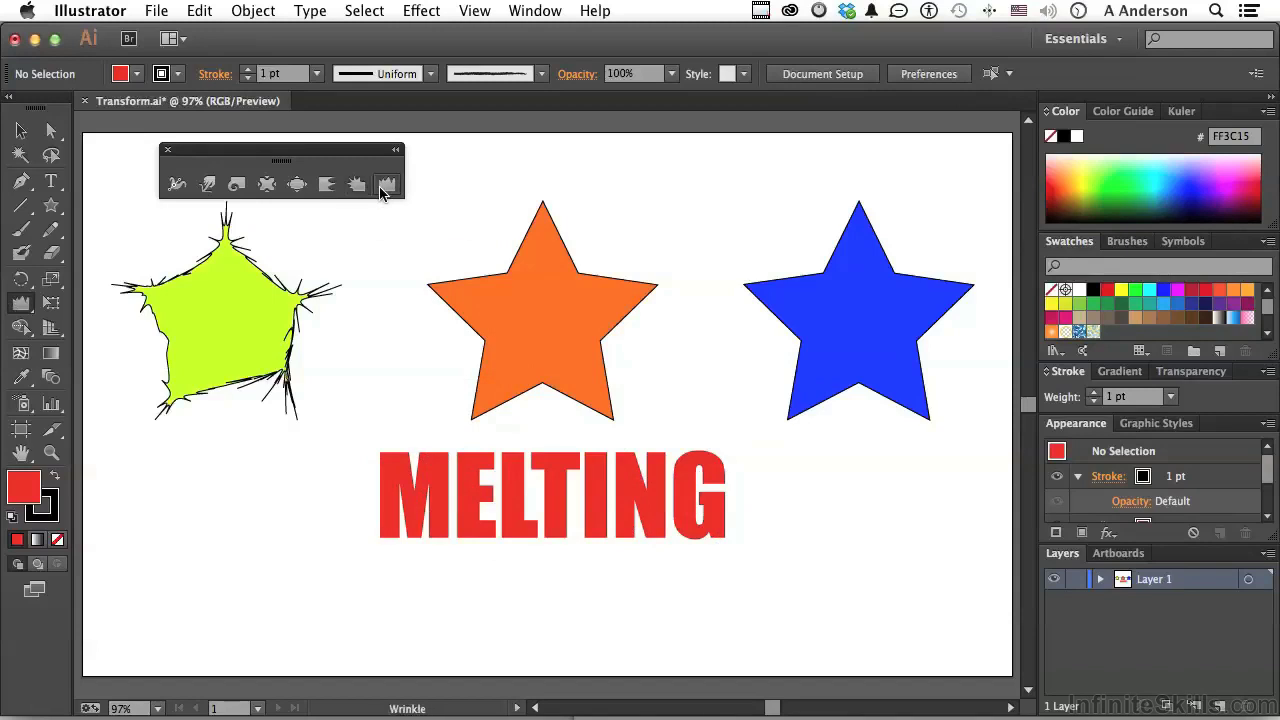
pyautogui.doubleClick(385, 186)
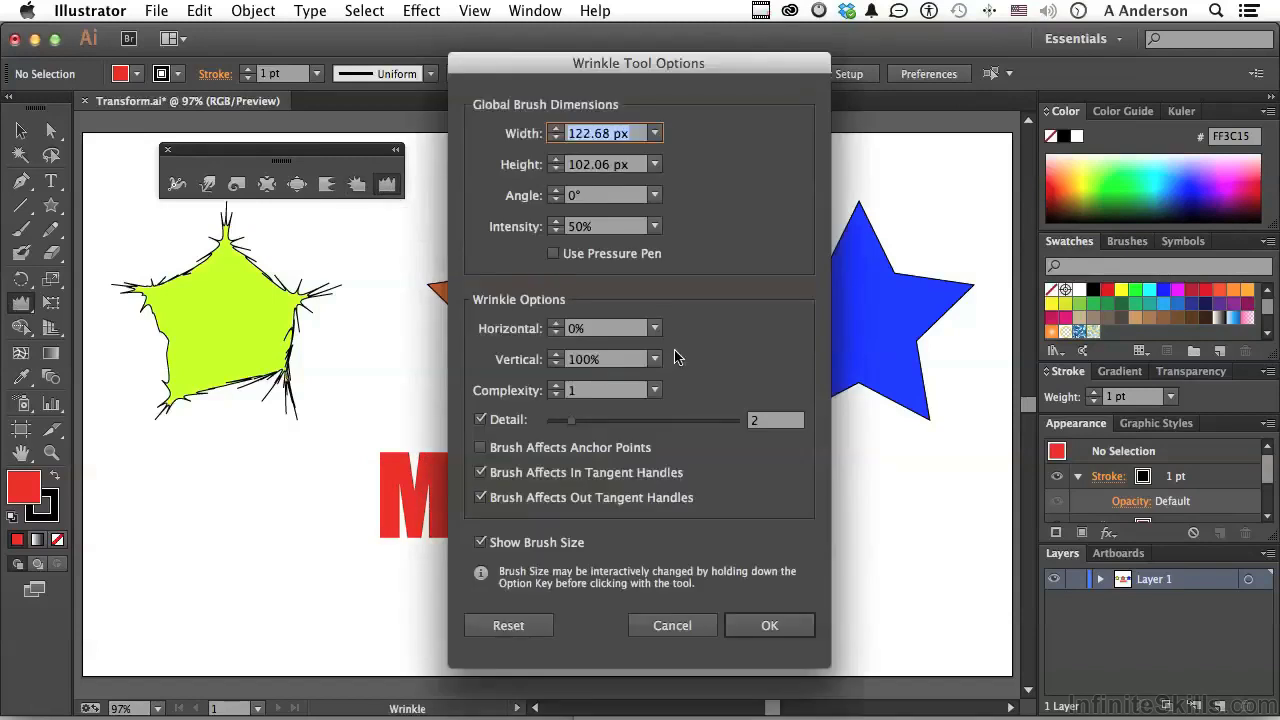
pyautogui.click(655, 227)
pyautogui.click(676, 424)
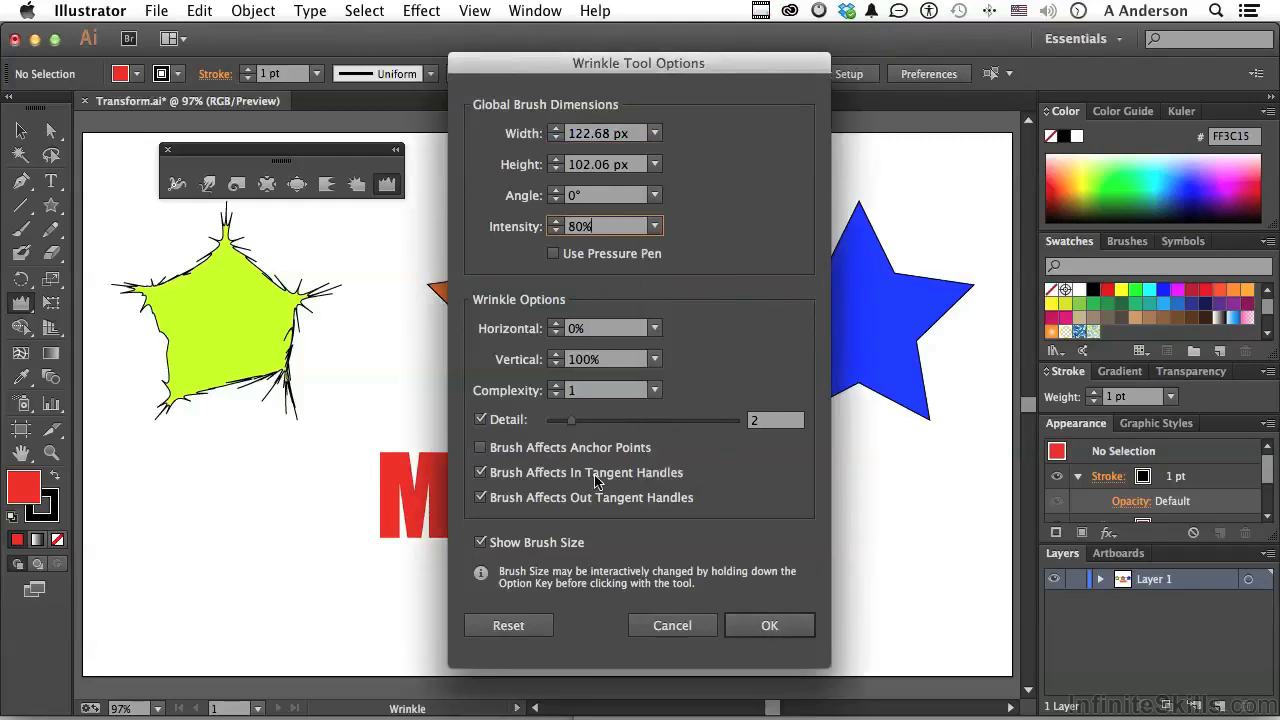
pyautogui.click(758, 632)
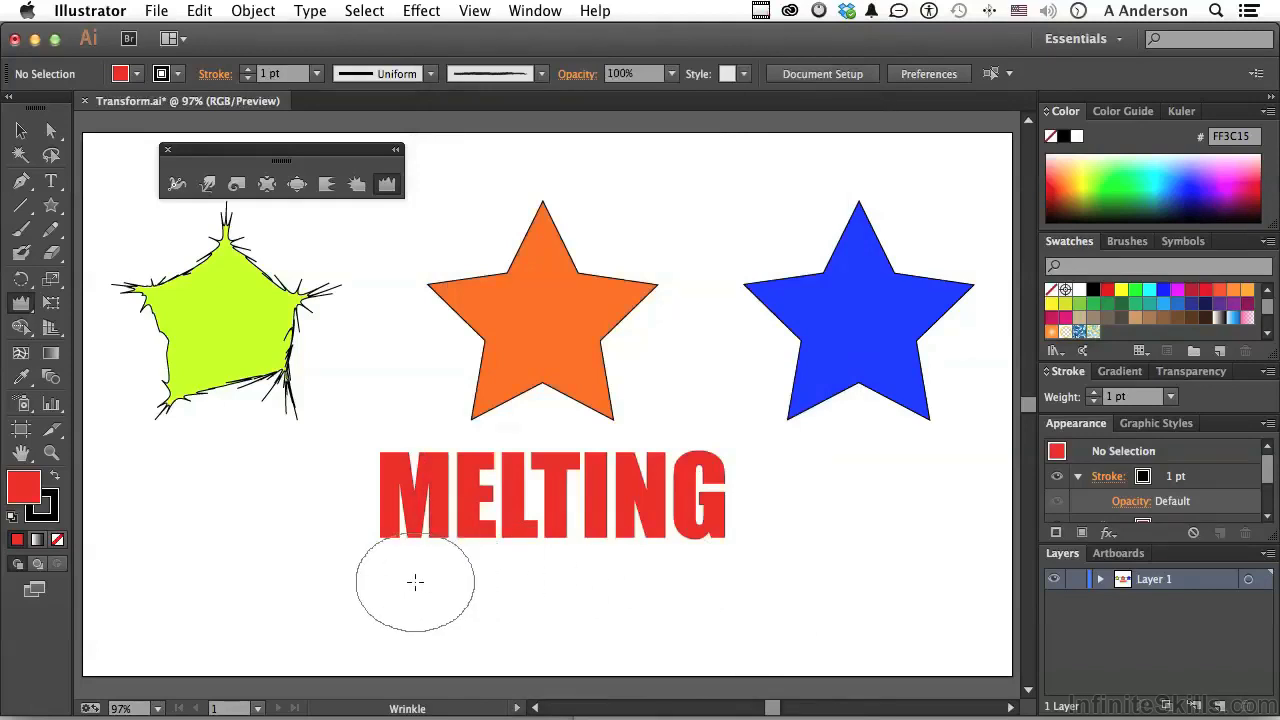
# Wrinkle the lower edge of the MELTING text into long drips, using a wider, flatter elliptical brush.
pyautogui.moveTo(416, 581); pyautogui.dragTo(486, 588)
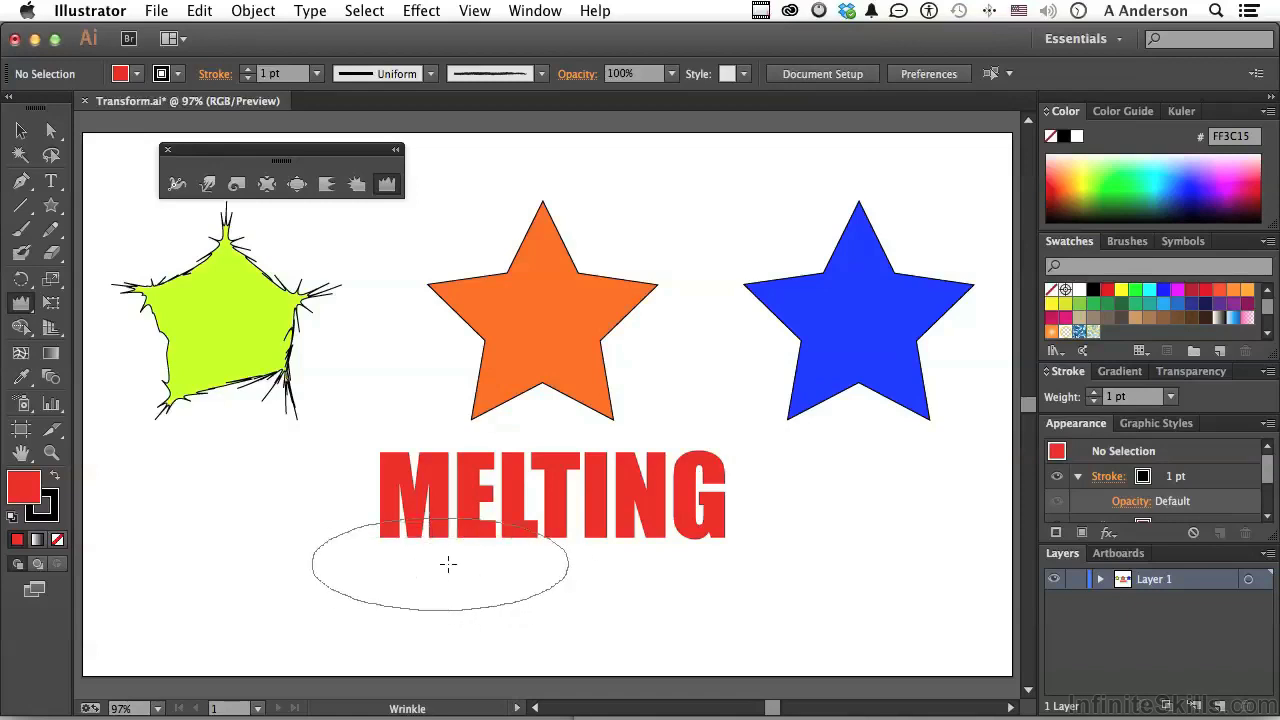
pyautogui.moveTo(466, 543)
pyautogui.mouseDown()
pyautogui.moveTo(467, 558)
pyautogui.moveTo(466, 500)
pyautogui.moveTo(466, 517)
pyautogui.moveTo(614, 569)
pyautogui.moveTo(615, 584)
pyautogui.moveTo(634, 477)
pyautogui.moveTo(634, 594)
pyautogui.mouseUp()
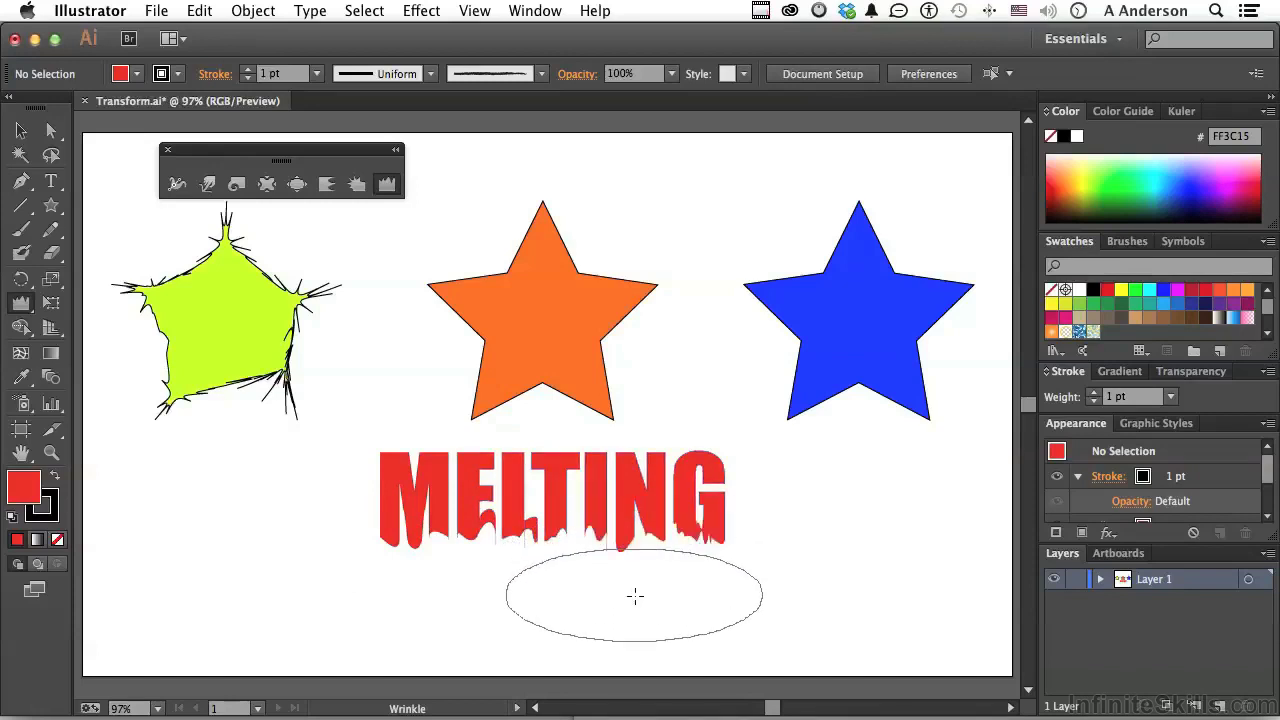
pyautogui.moveTo(534, 554)
pyautogui.mouseDown()
pyautogui.moveTo(420, 561)
pyautogui.moveTo(409, 593)
pyautogui.moveTo(385, 562)
pyautogui.moveTo(380, 594)
pyautogui.moveTo(580, 577)
pyautogui.moveTo(603, 560)
pyautogui.moveTo(606, 577)
pyautogui.moveTo(714, 573)
pyautogui.mouseUp()
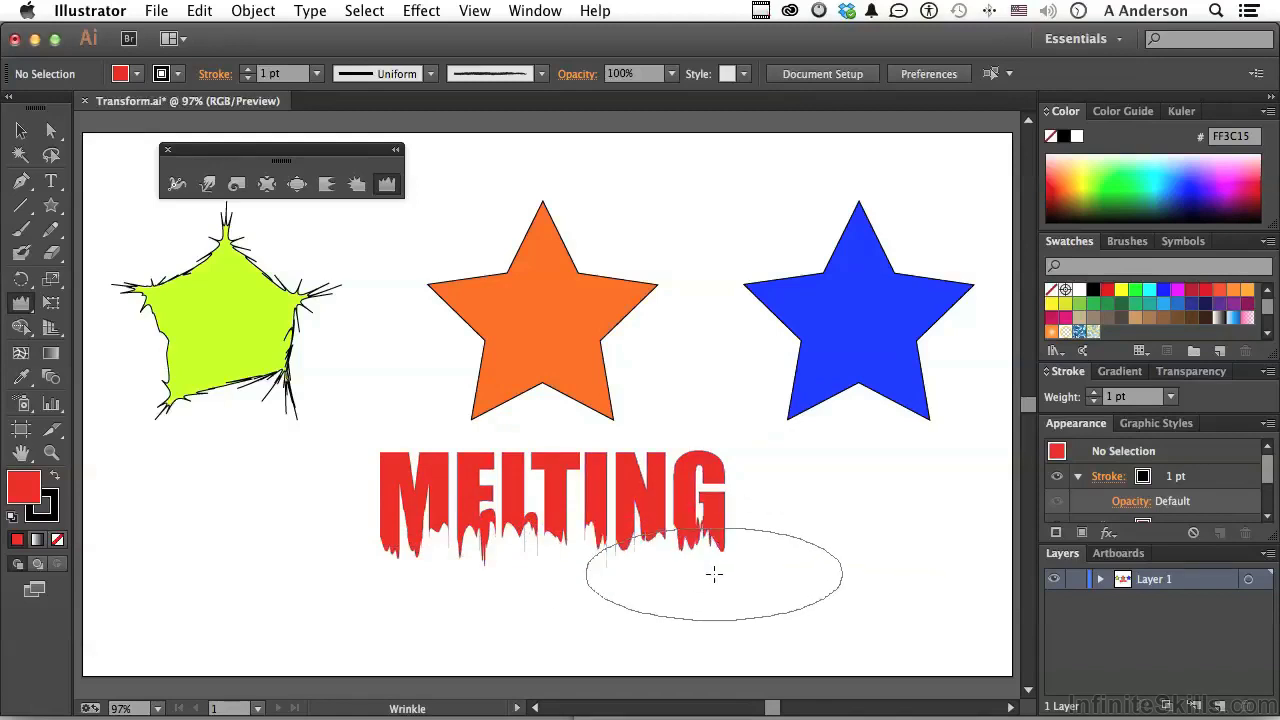